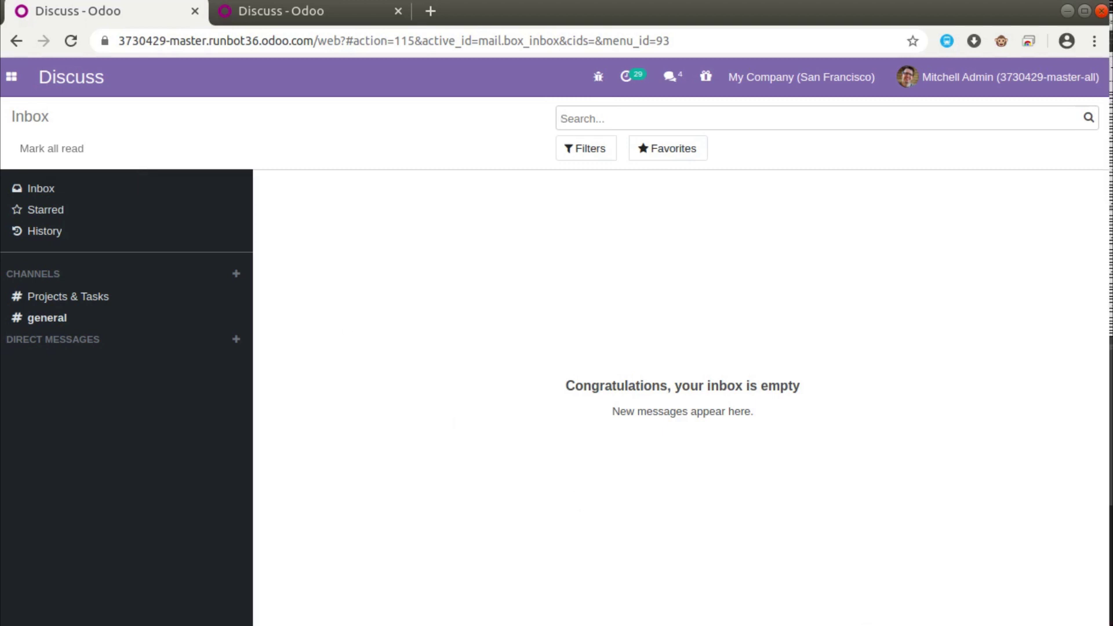
# Step: Open the Settings app from the apps menu and scroll through its options
pyautogui.click(11, 77)
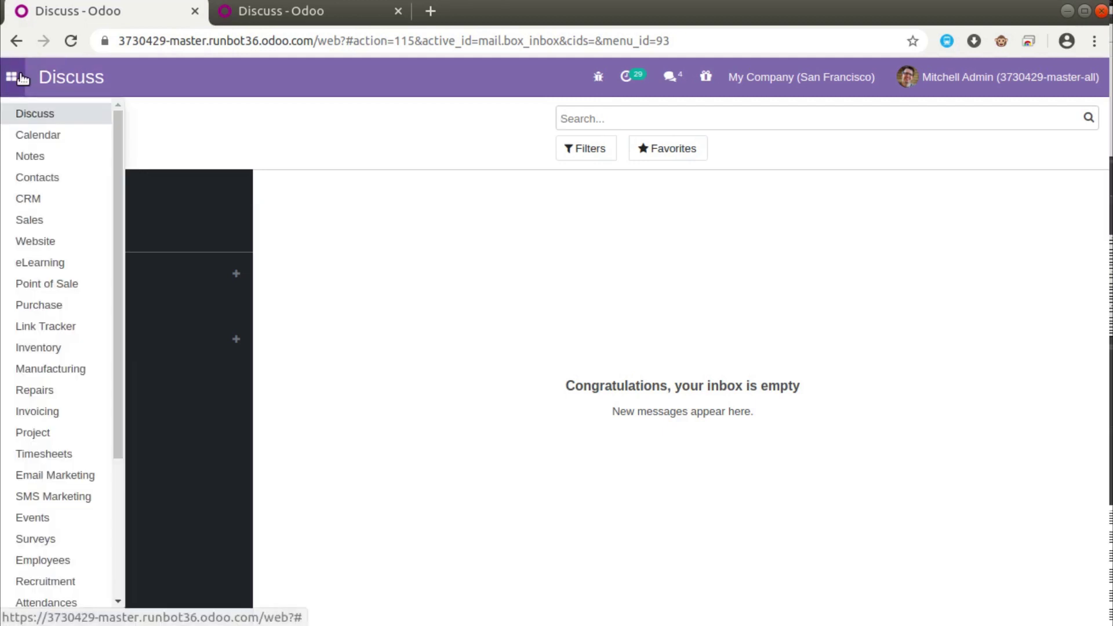
pyautogui.scroll(-3, 43, 495)
pyautogui.click(37, 592)
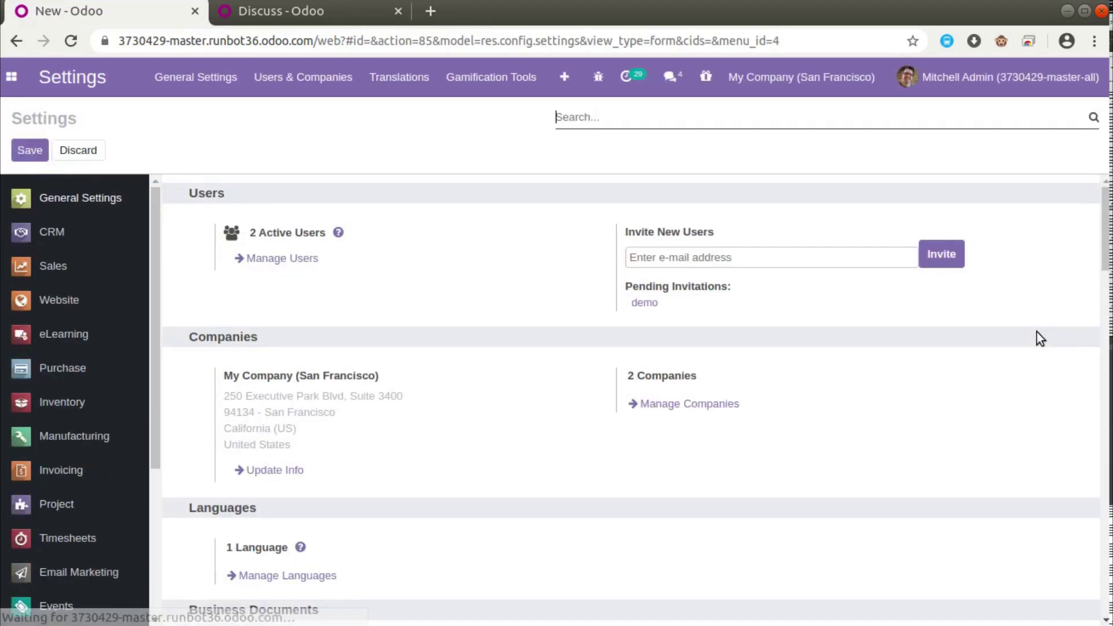
pyautogui.scroll(-15, 1038, 336)
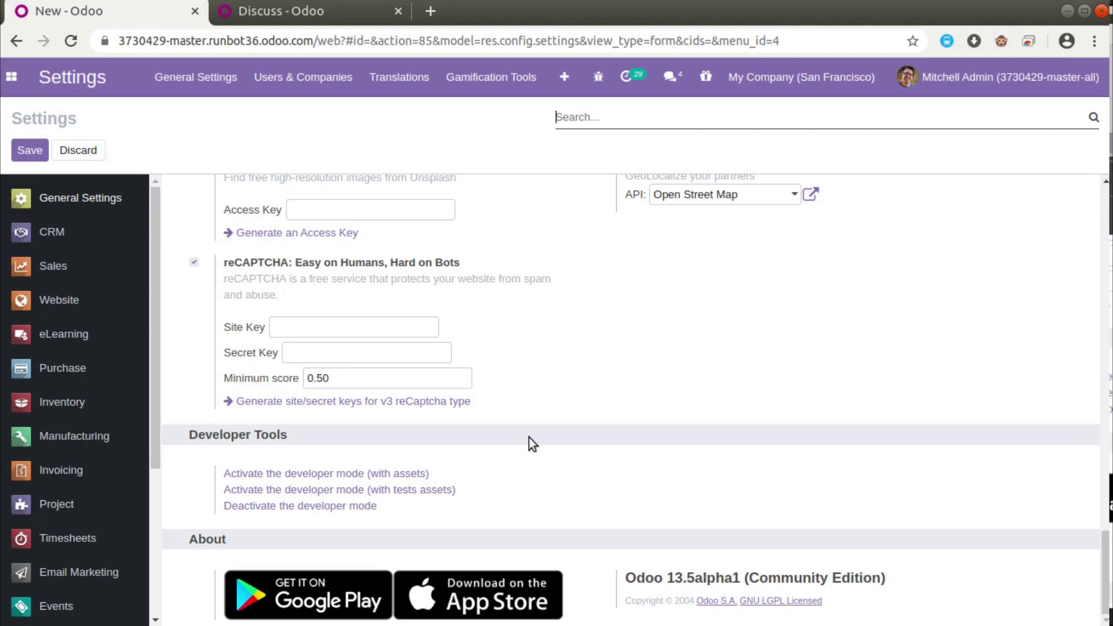
# Step: Open the Point of Sale app to show the Shop and Bar points of sale
pyautogui.click(12, 77)
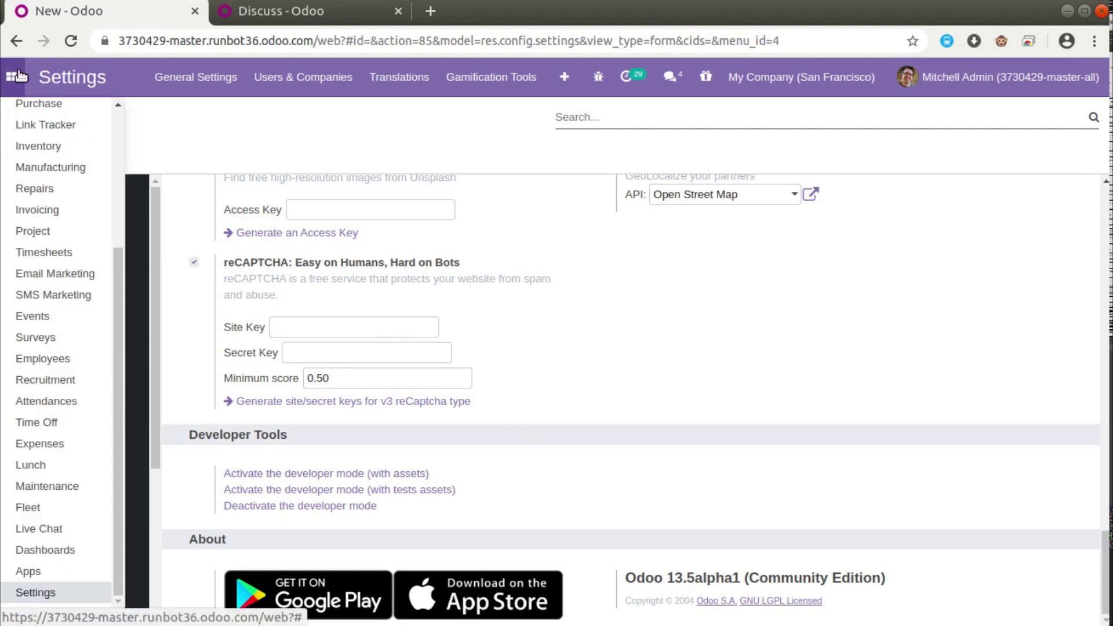
pyautogui.scroll(3, 72, 269)
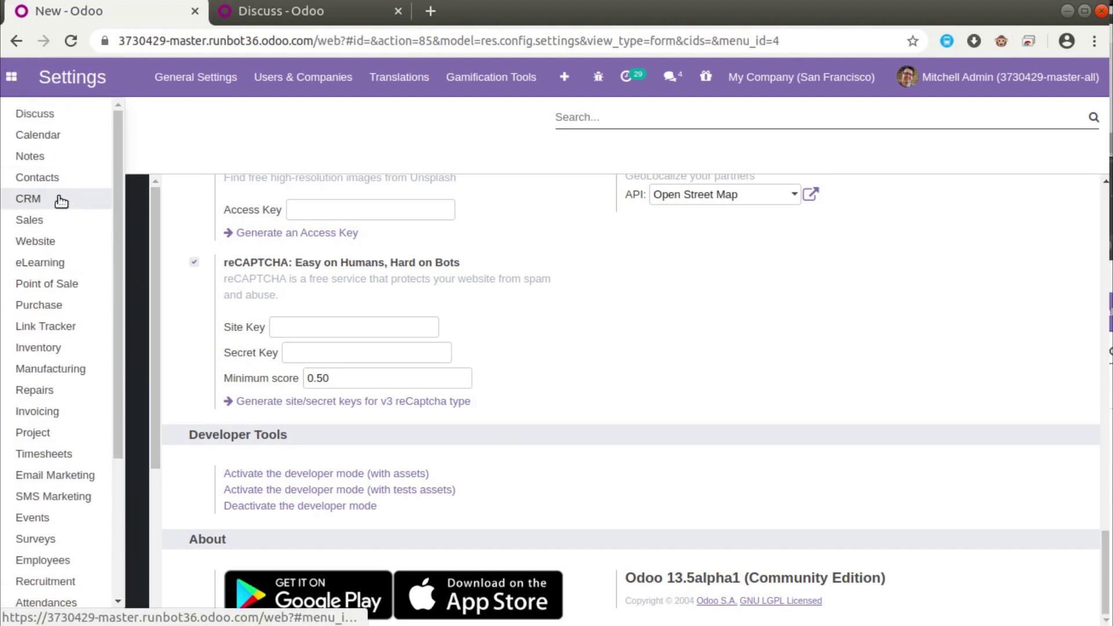
pyautogui.click(68, 284)
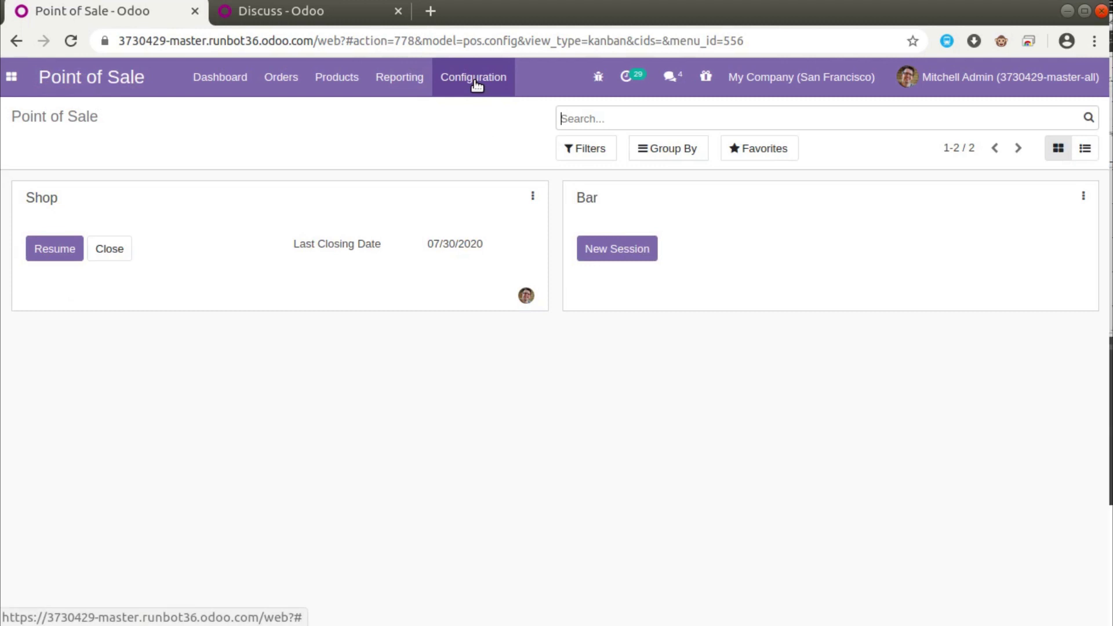
# Step: Check in Sales settings that Variants, Variant Grid Entry and Product Configurator are ticked
pyautogui.click(476, 87)
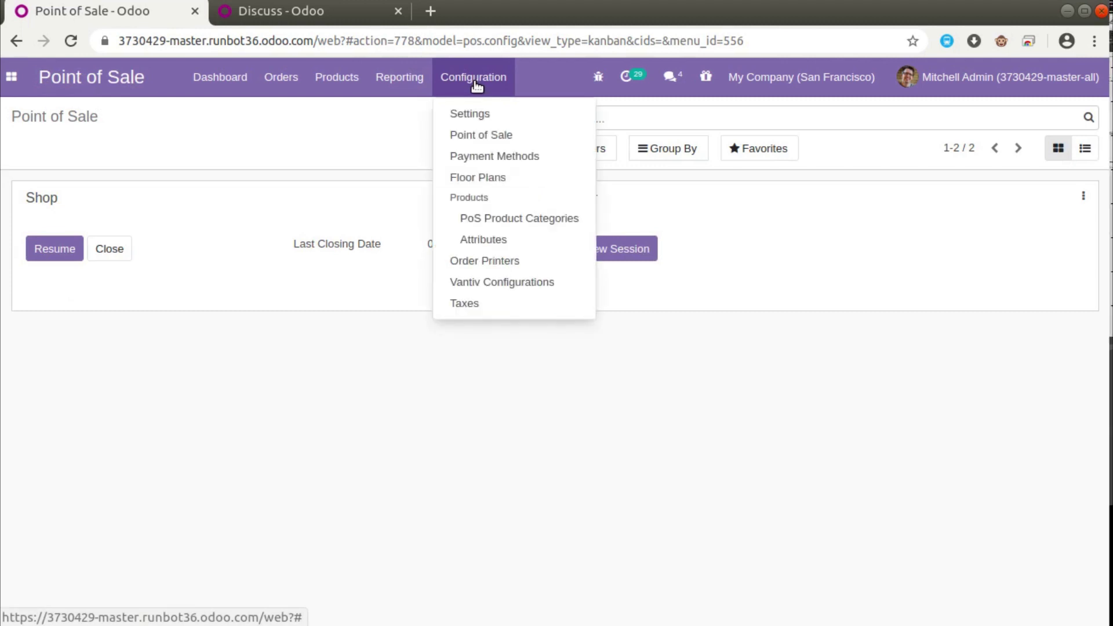
pyautogui.click(470, 111)
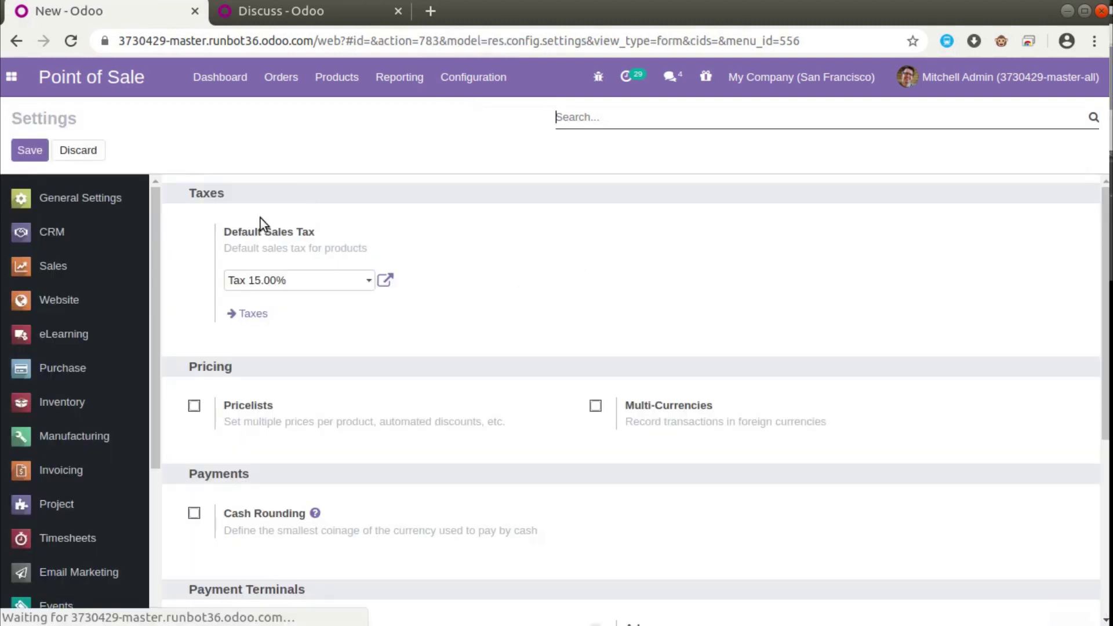
pyautogui.click(61, 271)
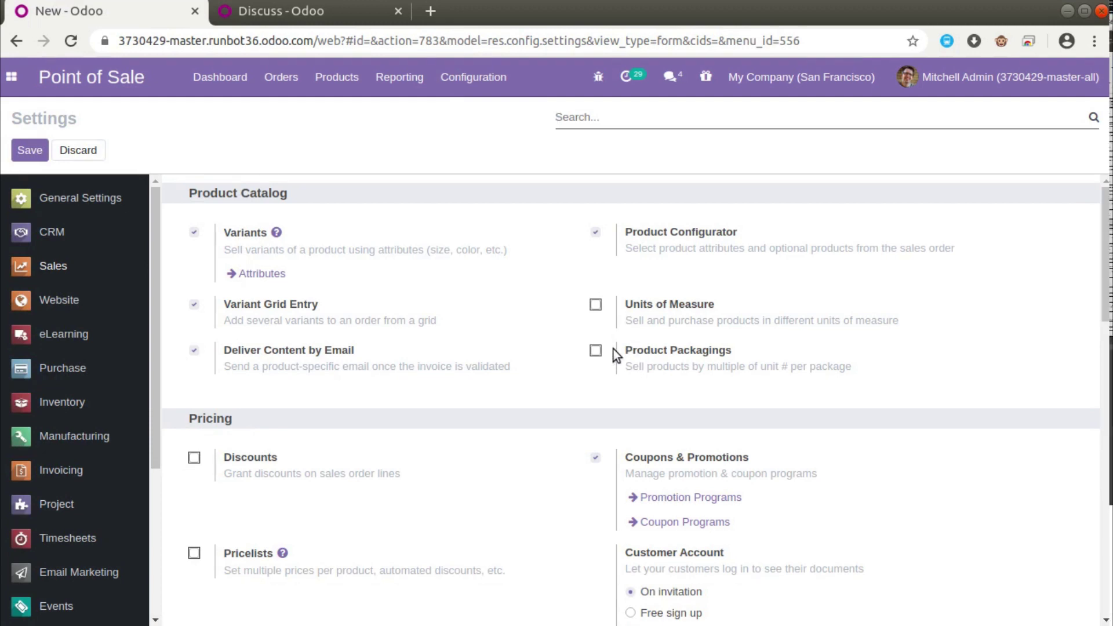
pyautogui.scroll(-4, 325, 406)
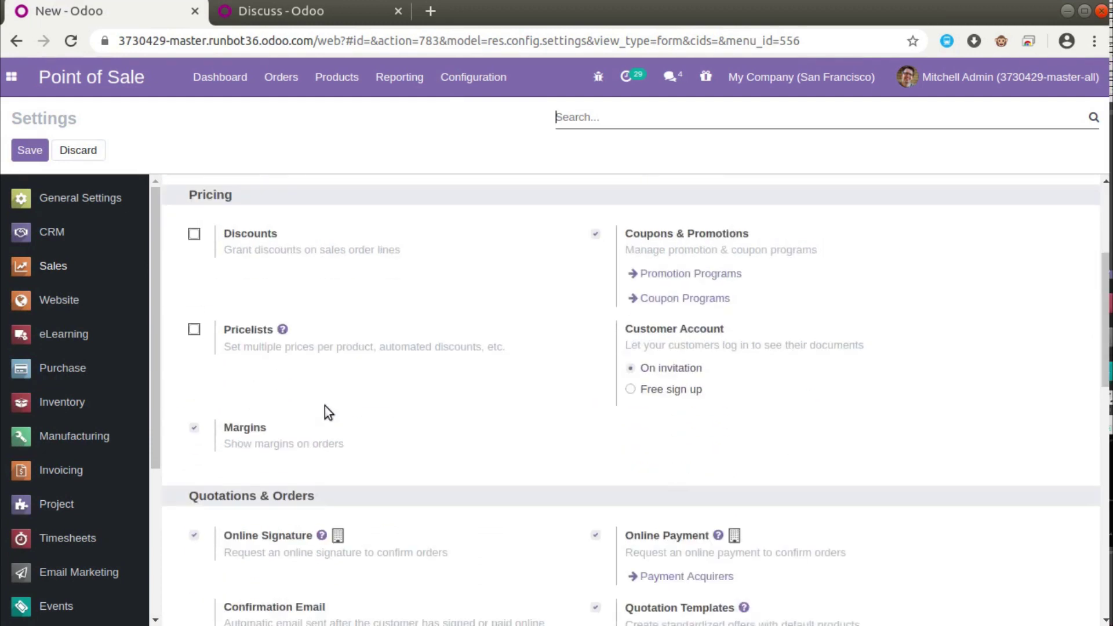
pyautogui.scroll(-2, 325, 405)
pyautogui.scroll(-3, 325, 405)
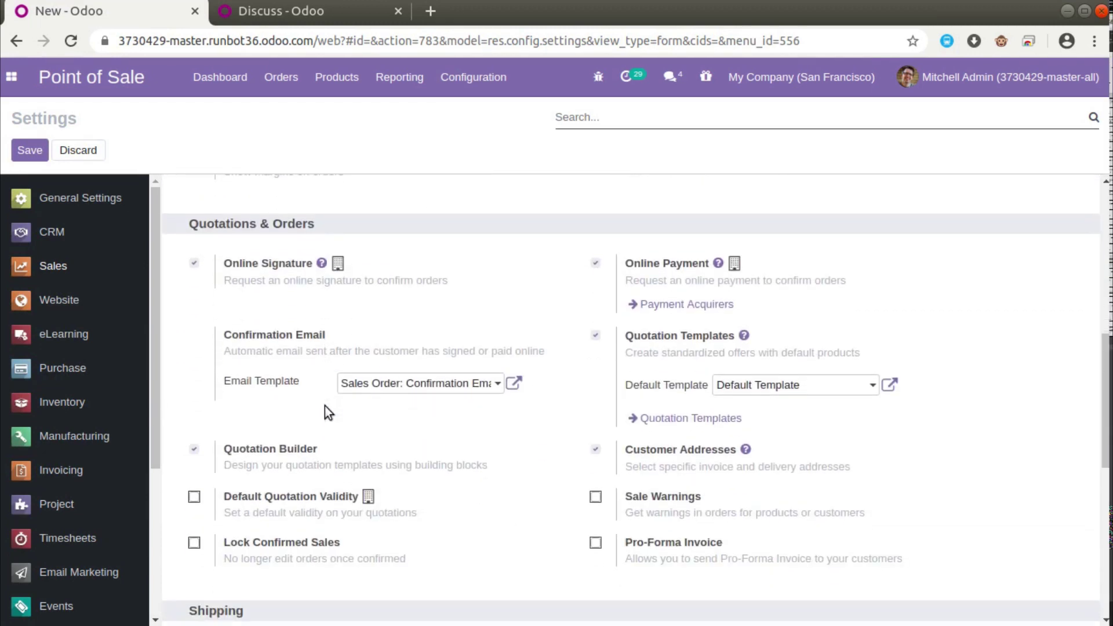
pyautogui.scroll(-7, 325, 406)
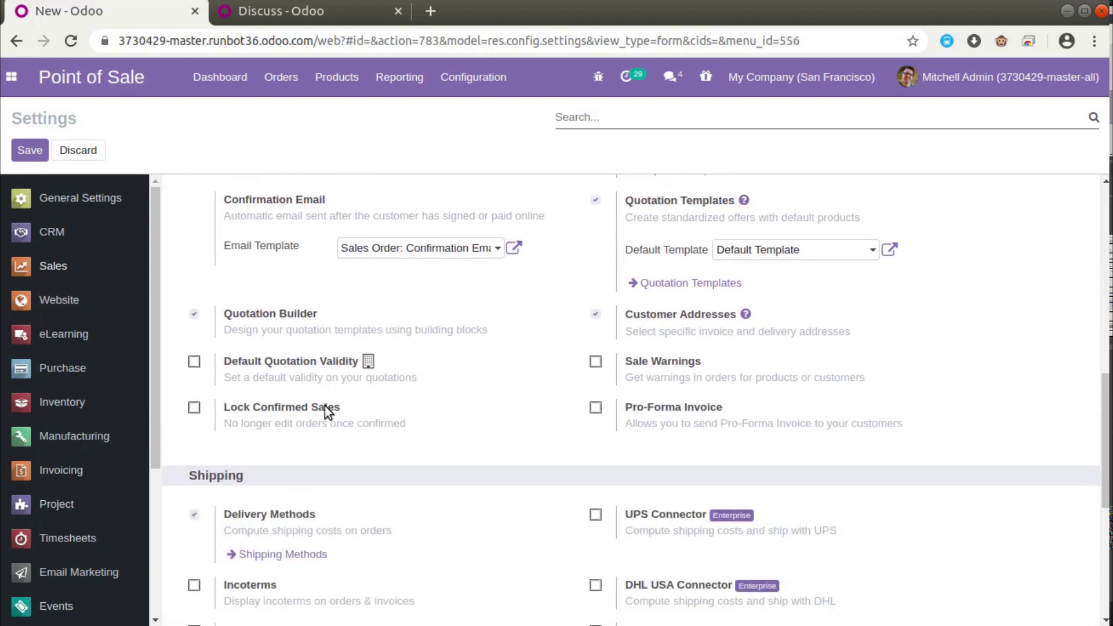
pyautogui.scroll(-8, 325, 406)
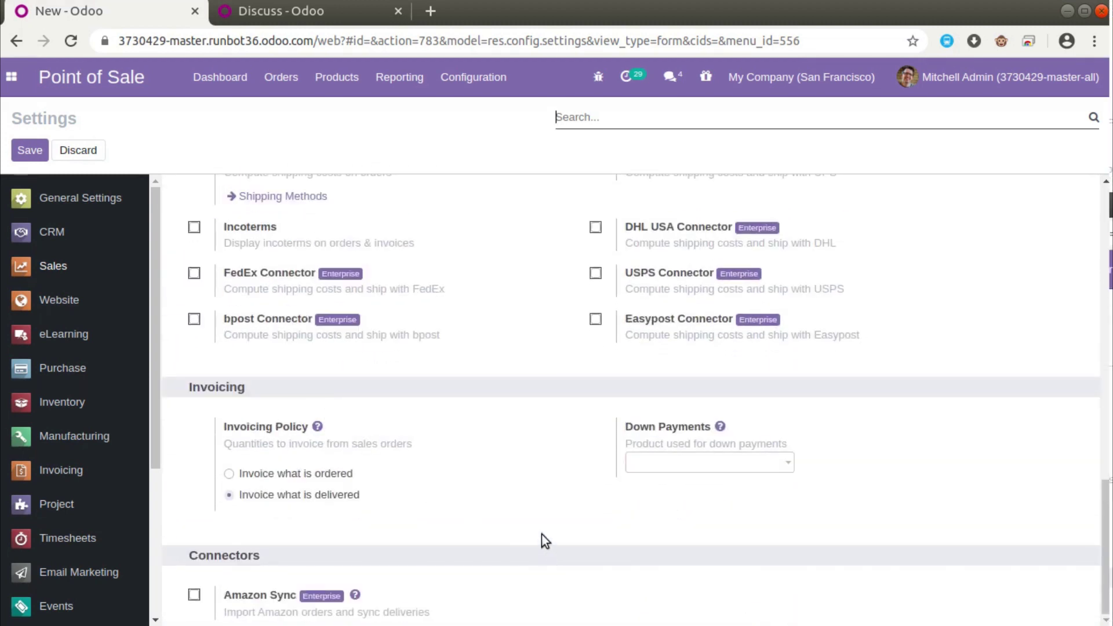
pyautogui.scroll(20, 618, 458)
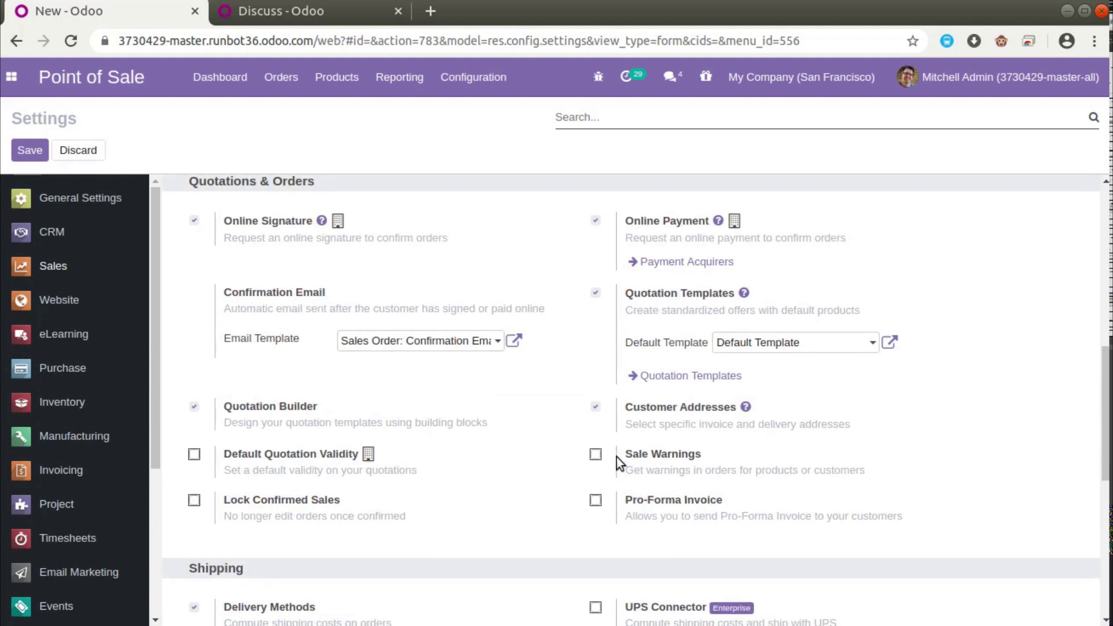
pyautogui.scroll(9, 616, 457)
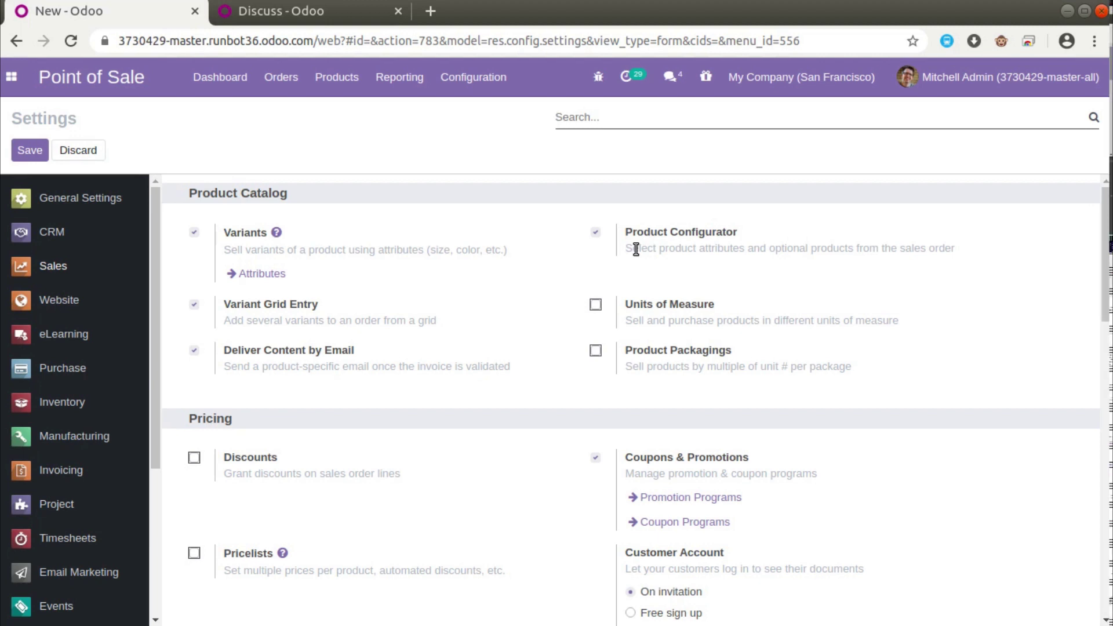
pyautogui.click(458, 81)
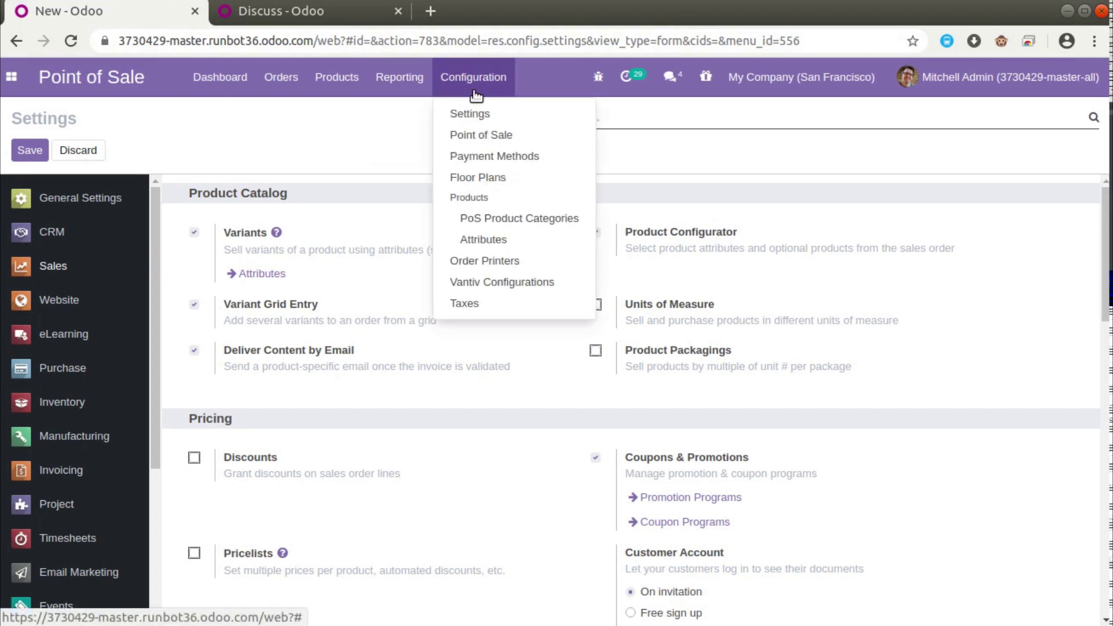
# Step: Tick Product Configurator in the Shop point-of-sale settings, save, and return to the points of sale
pyautogui.click(505, 137)
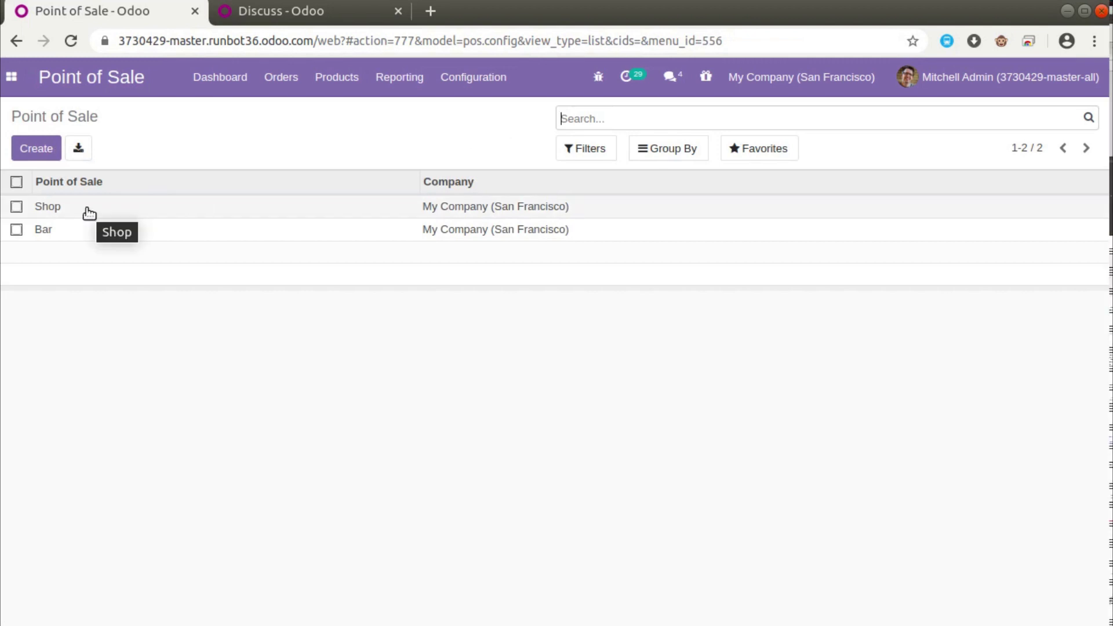
pyautogui.click(88, 213)
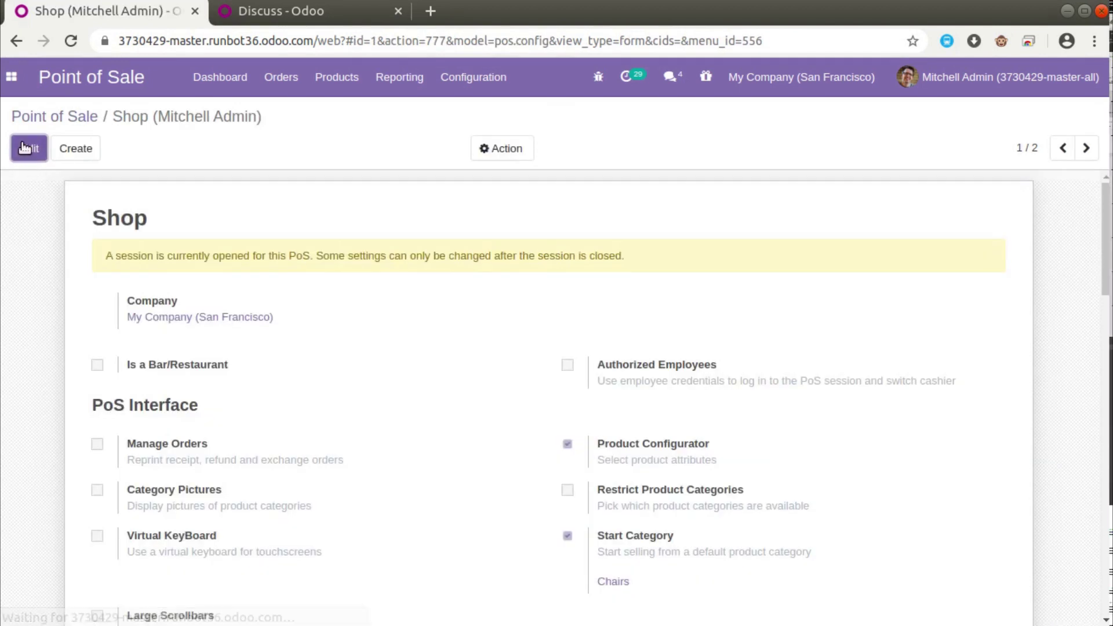
pyautogui.click(23, 148)
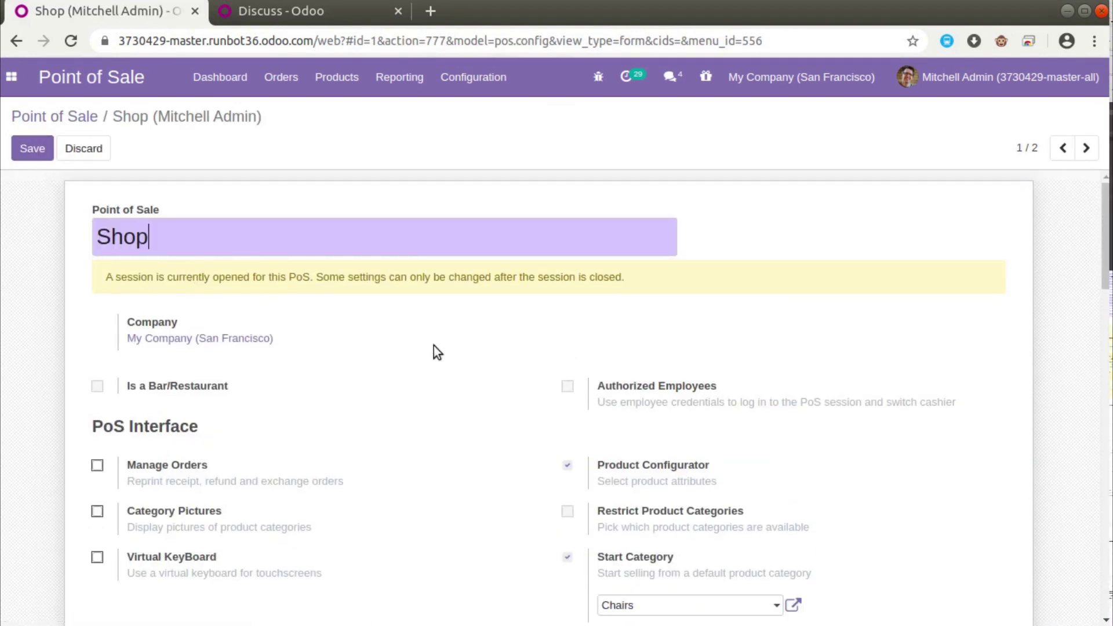
pyautogui.scroll(-2, 586, 388)
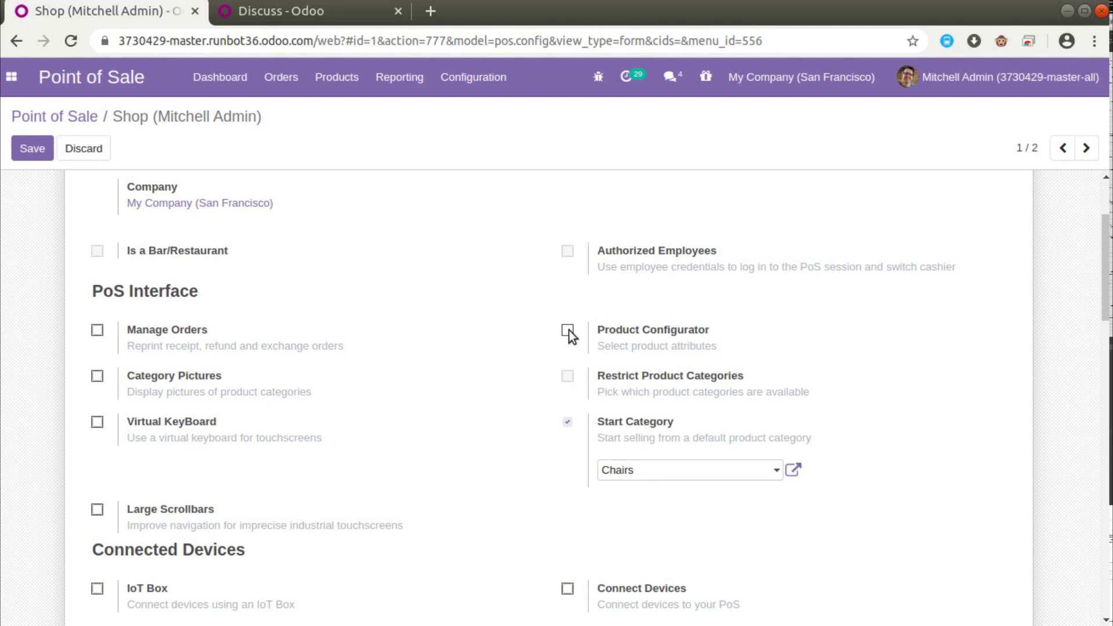
pyautogui.click(30, 144)
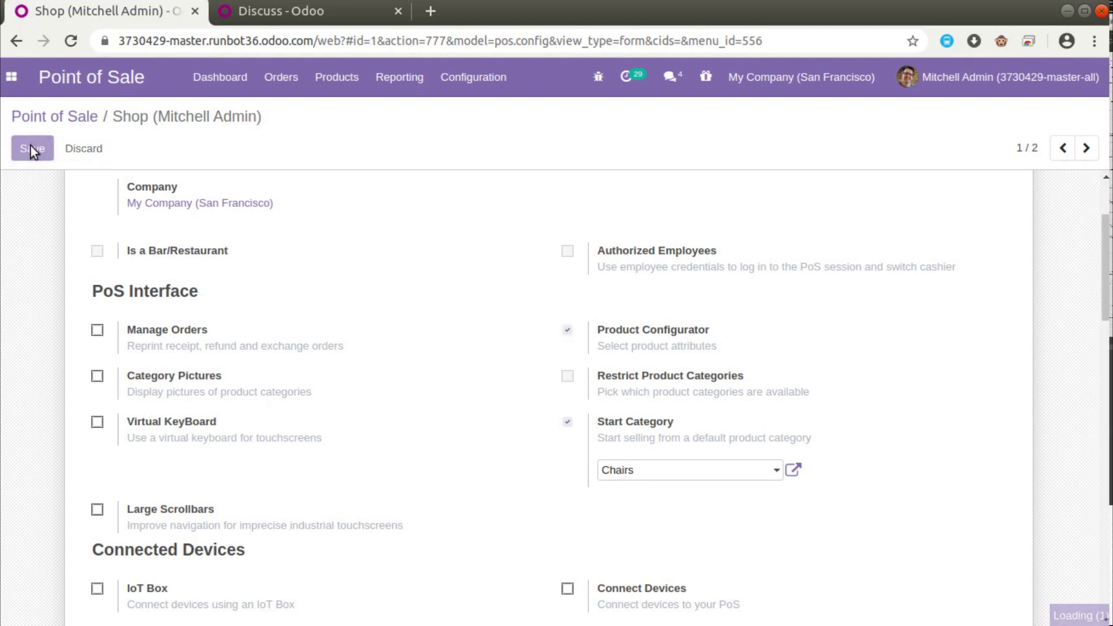
pyautogui.scroll(1, 151, 271)
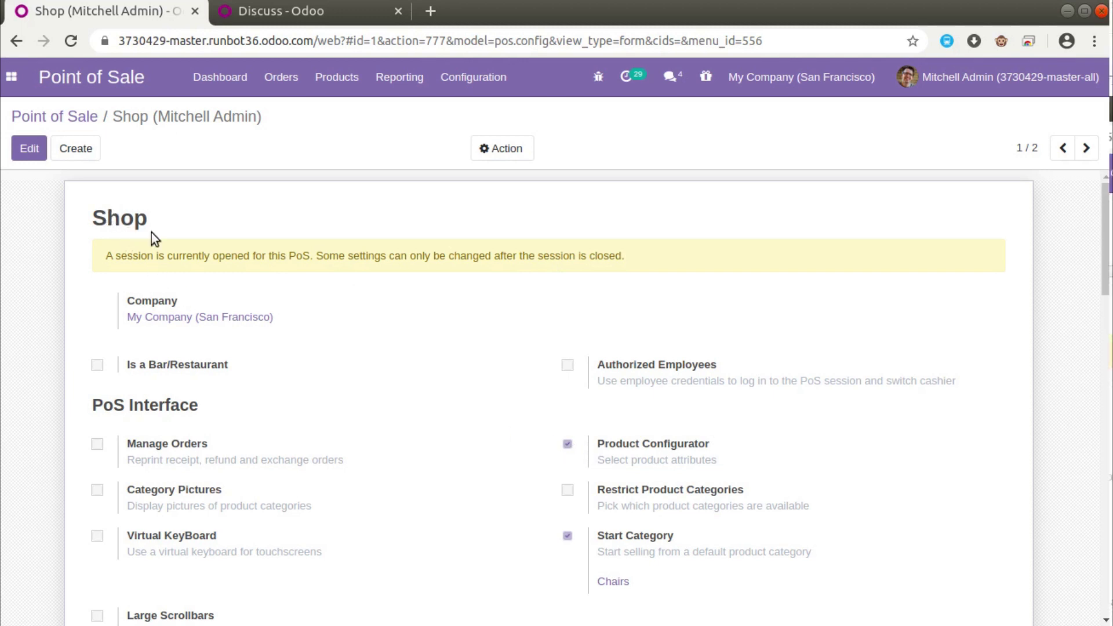
pyautogui.click(75, 117)
# Step: Resume the Shop session from the dashboard and move to the Discuss inbox tab
pyautogui.click(246, 79)
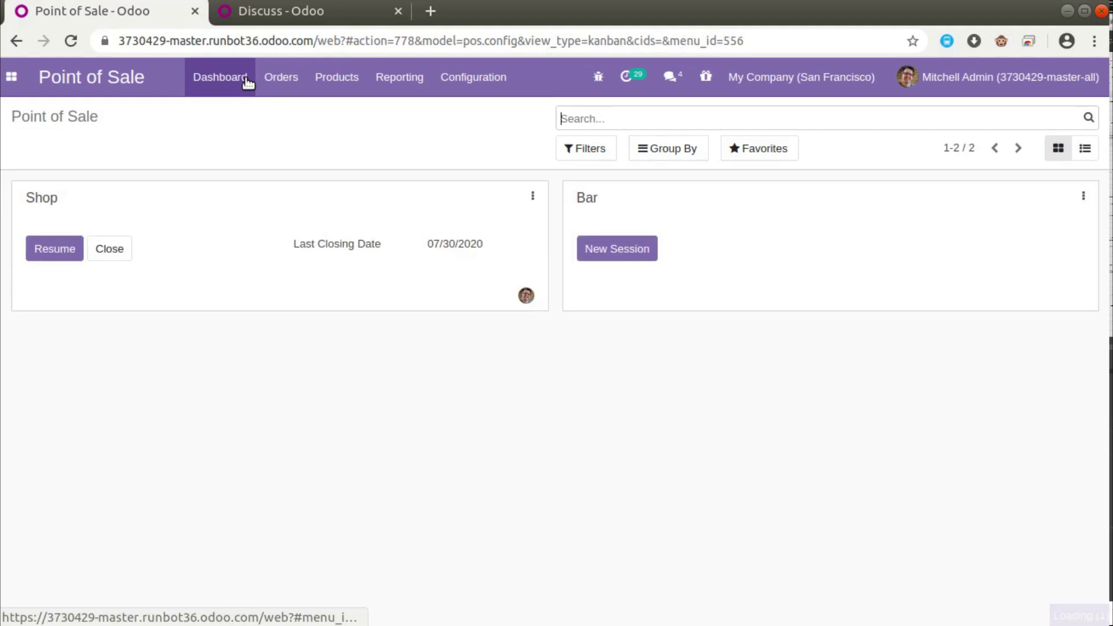
pyautogui.click(66, 246)
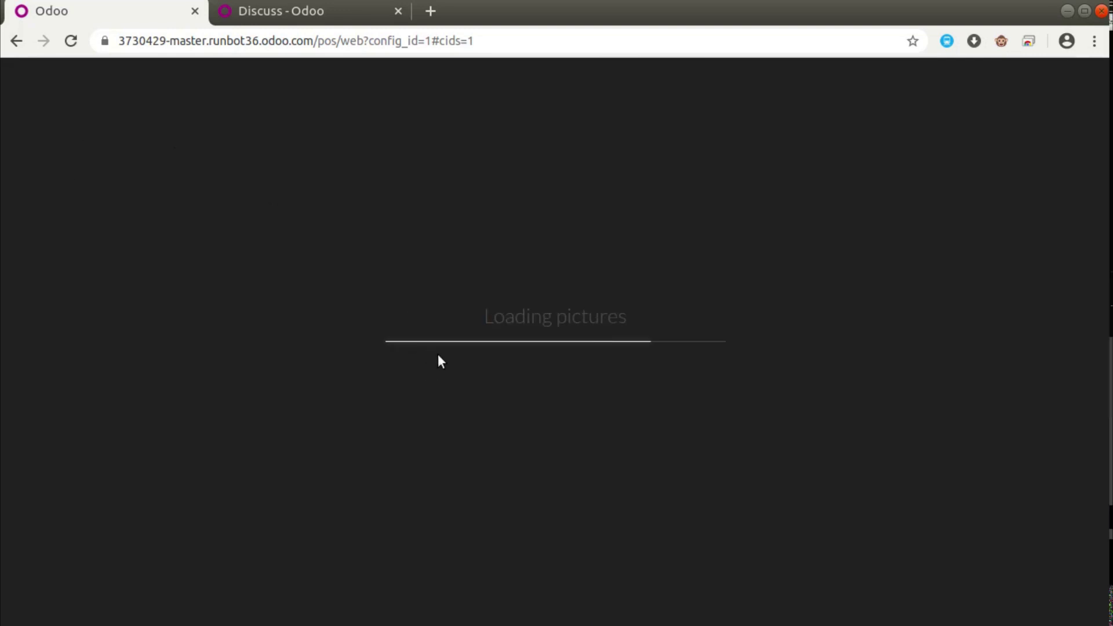
pyautogui.click(270, 13)
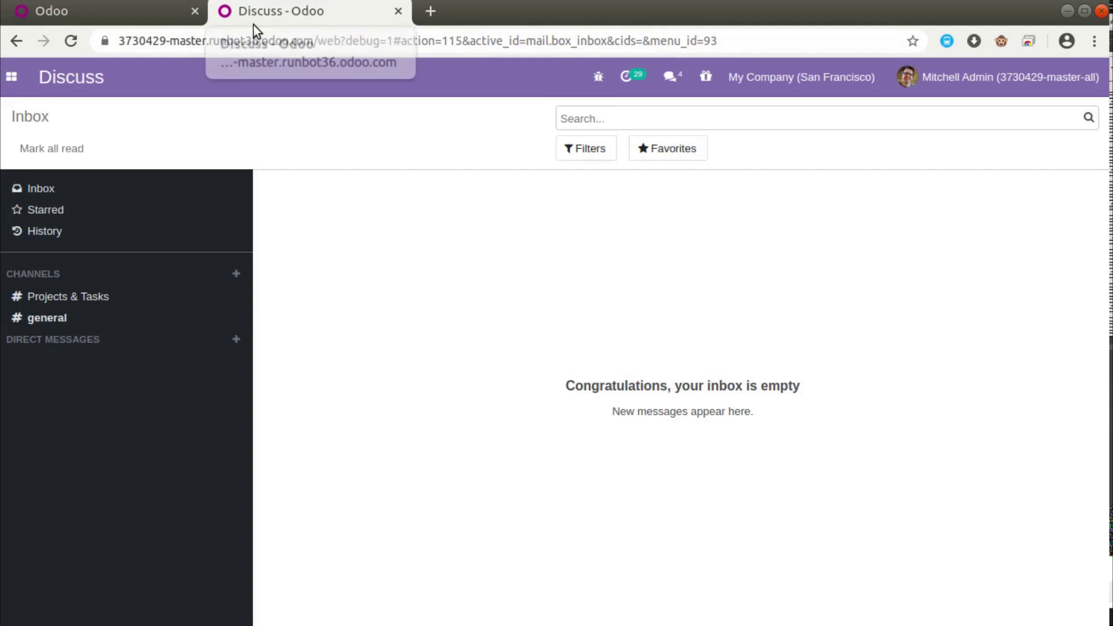
# Step: Search the POS-available products for 'desk' and open Desk Organizer
pyautogui.click(11, 76)
pyautogui.click(66, 285)
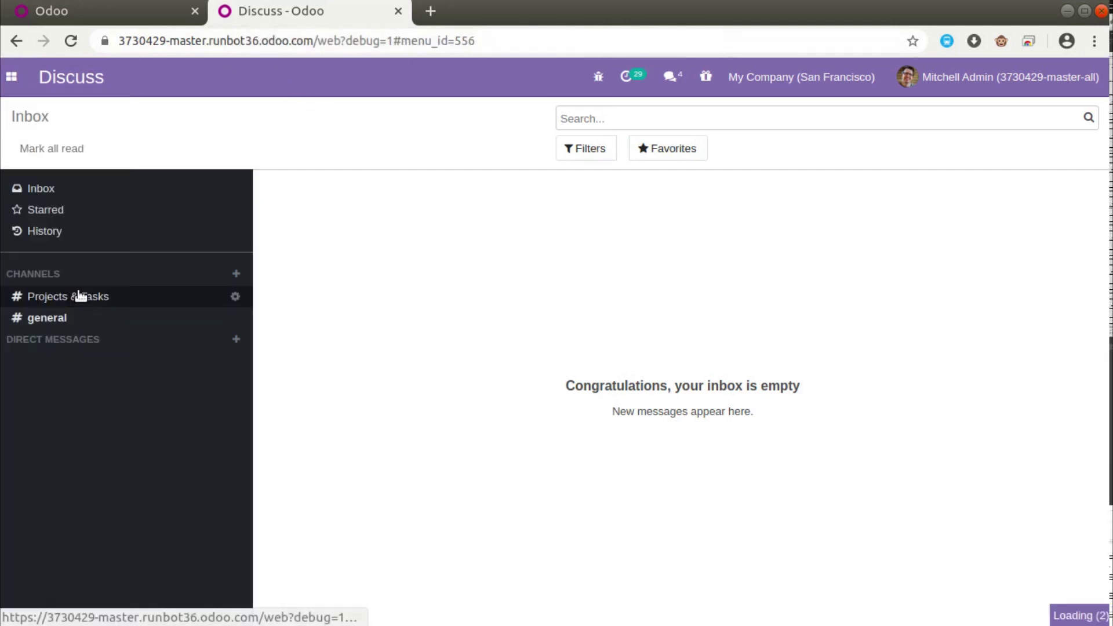
pyautogui.click(336, 81)
pyautogui.click(353, 117)
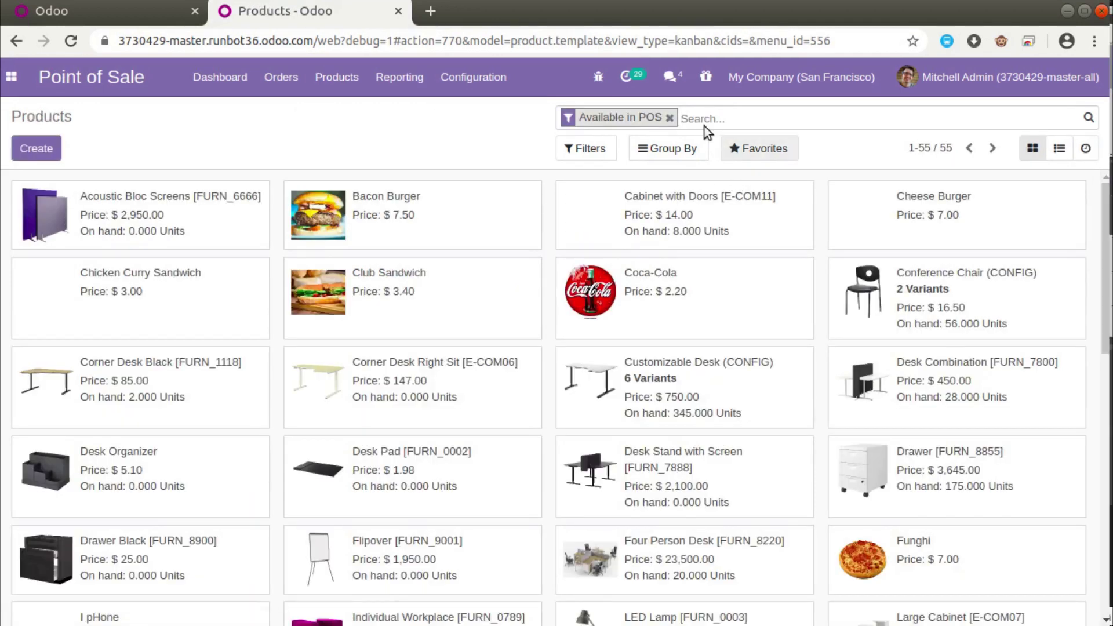
pyautogui.write('desk')
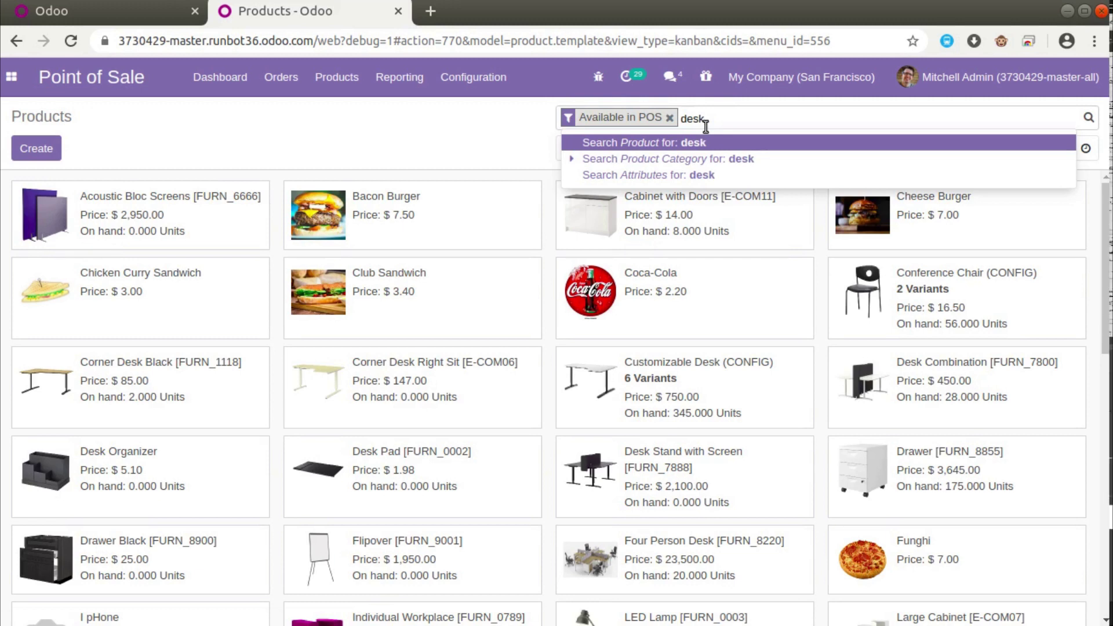
pyautogui.press('Return')
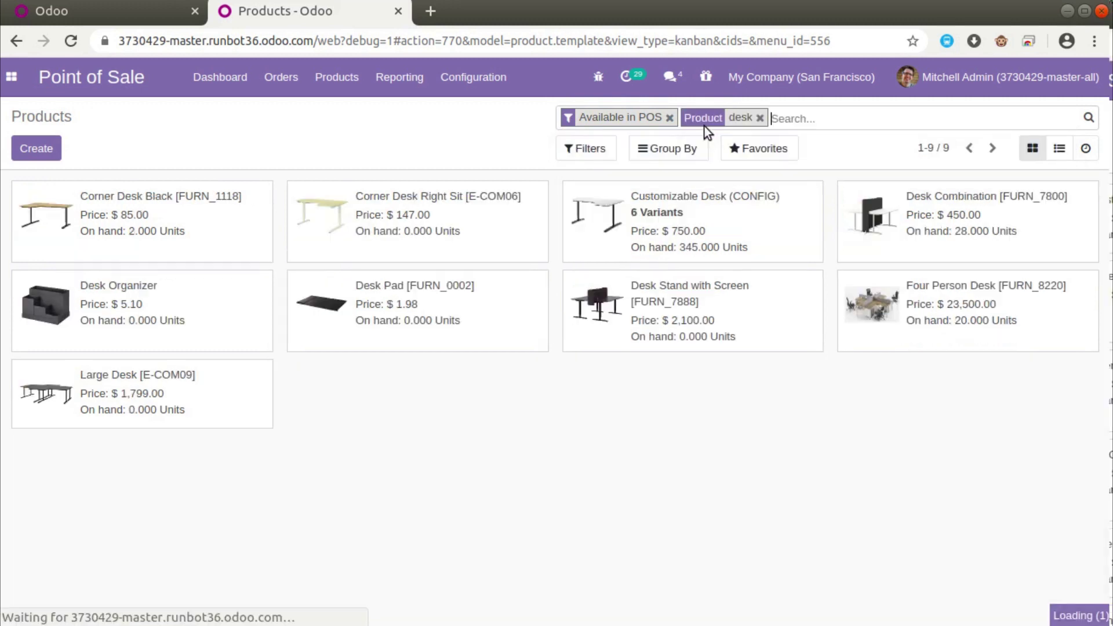
pyautogui.click(174, 323)
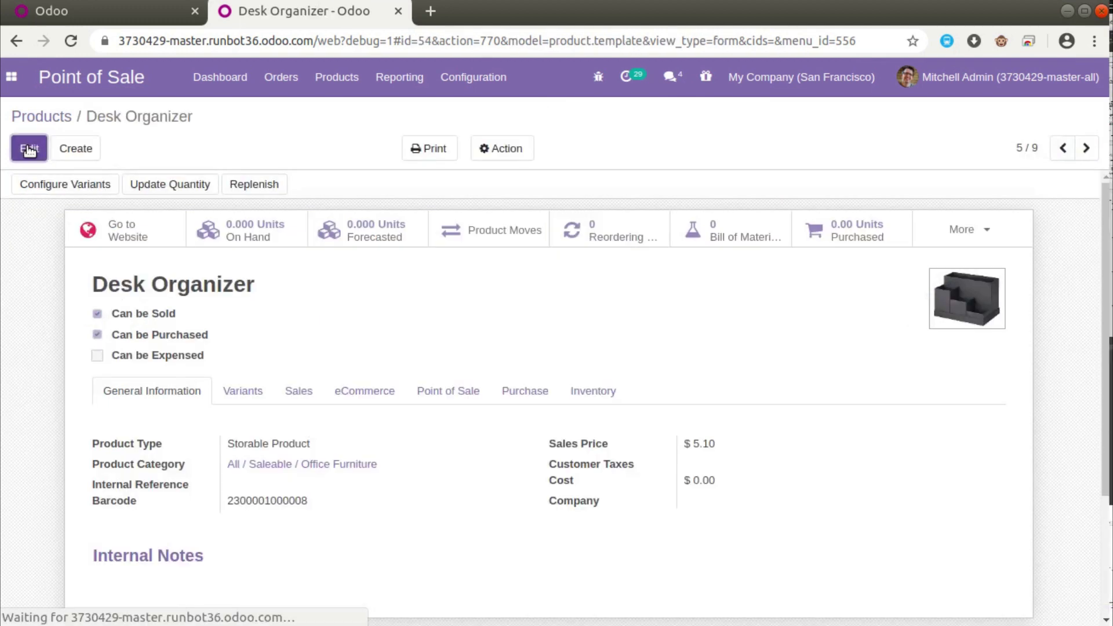
# Step: Edit Desk Organizer, review its Size and Fabric variants, and save the product
pyautogui.click(41, 159)
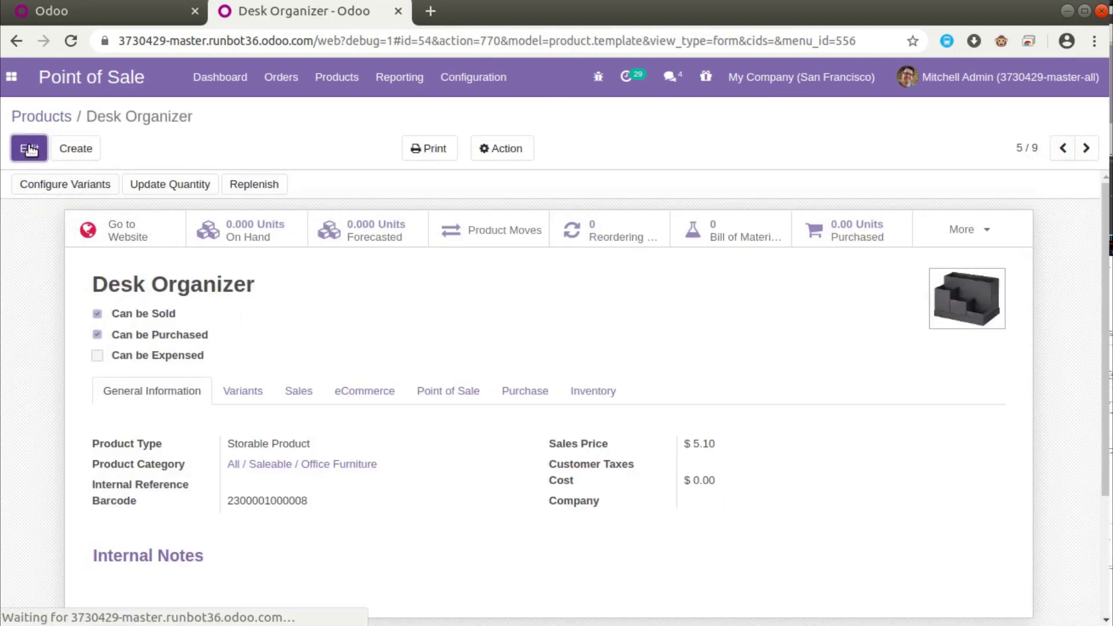
pyautogui.click(257, 415)
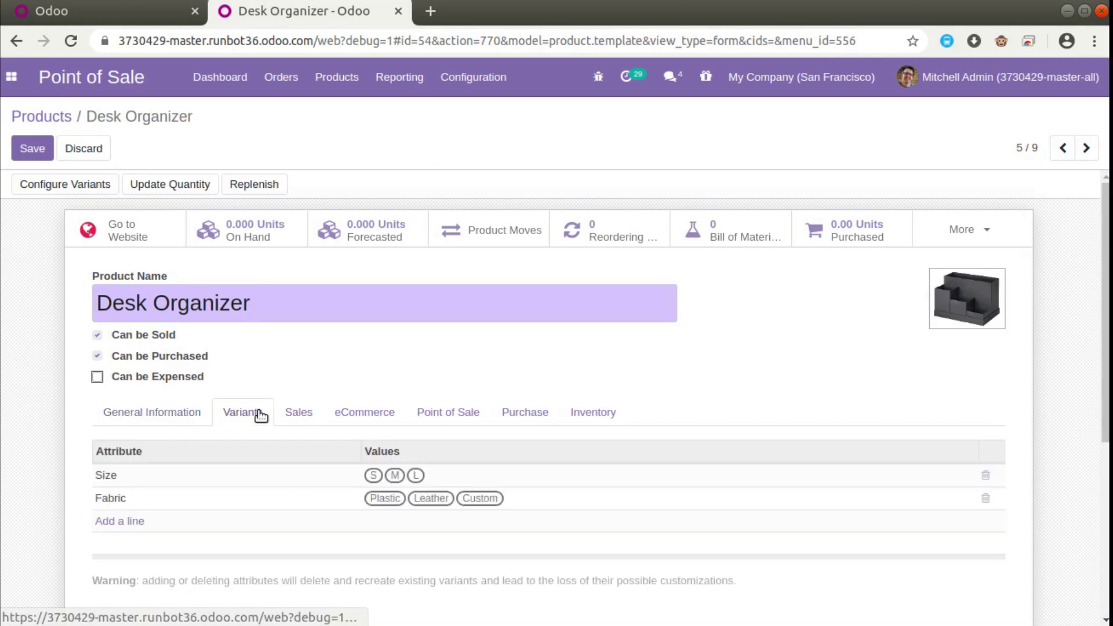
pyautogui.moveTo(119, 478)
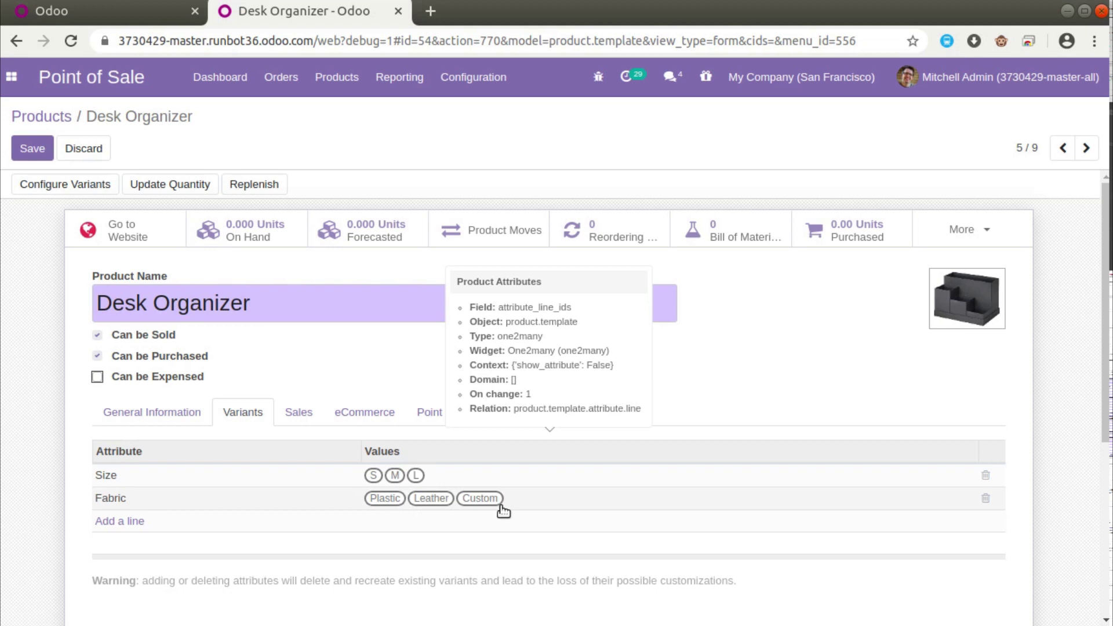
pyautogui.click(54, 152)
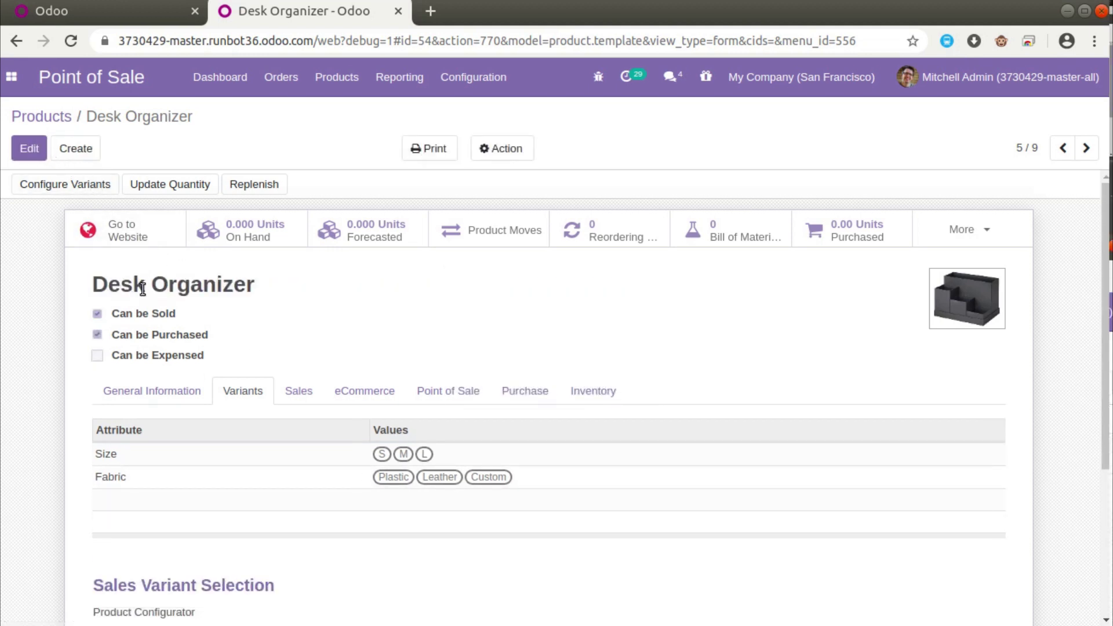
# Step: In the POS session, dismiss the debug window and search products for 'desk'
pyautogui.click(84, 10)
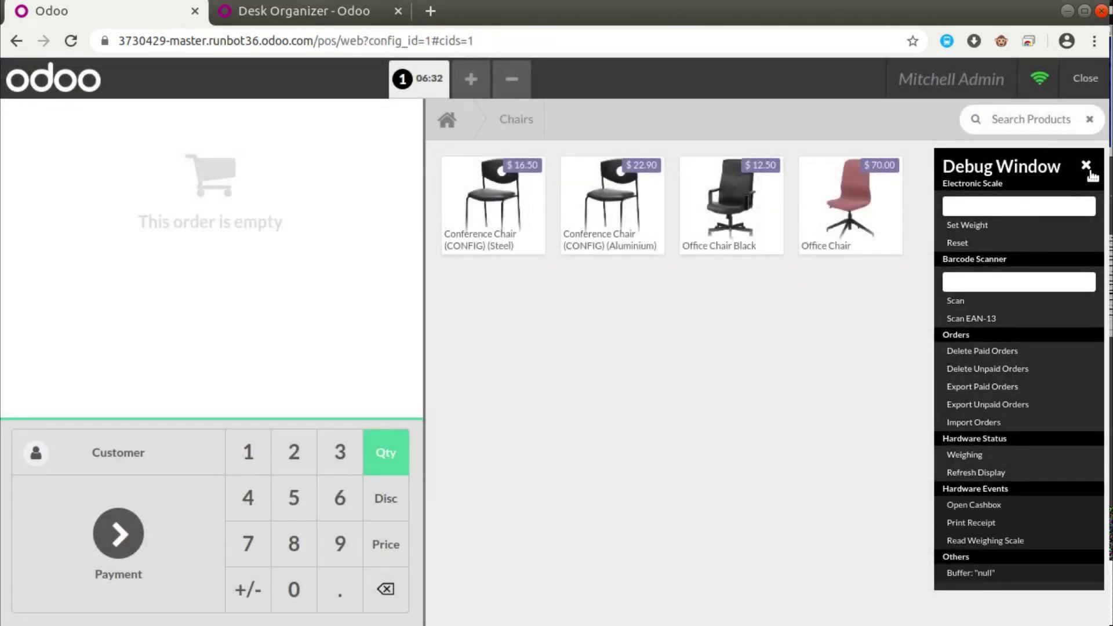
pyautogui.click(1087, 167)
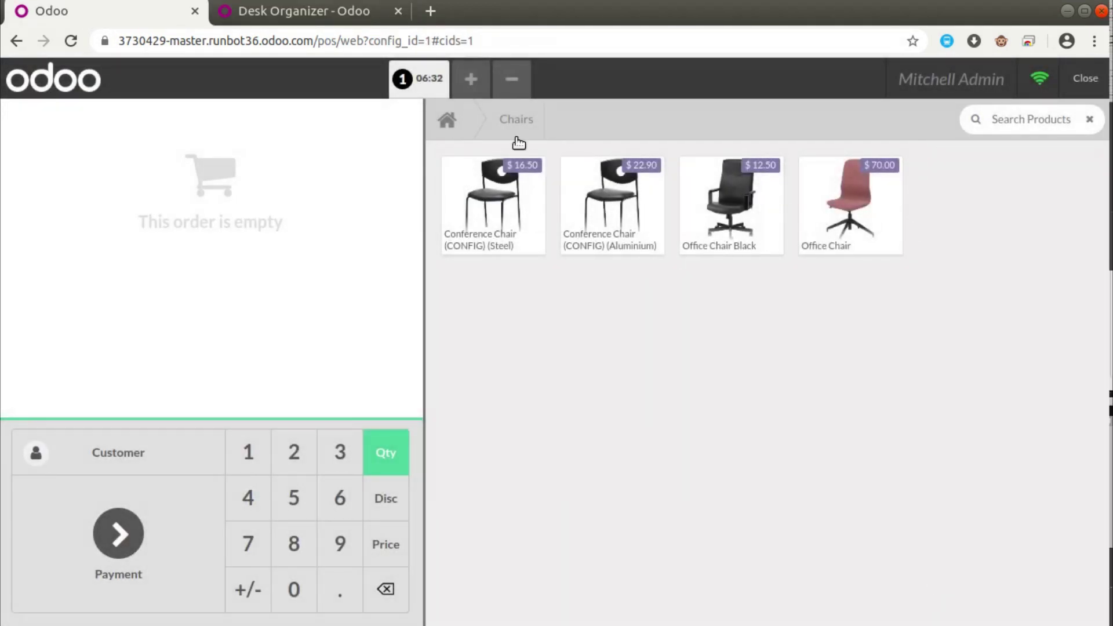
pyautogui.click(446, 121)
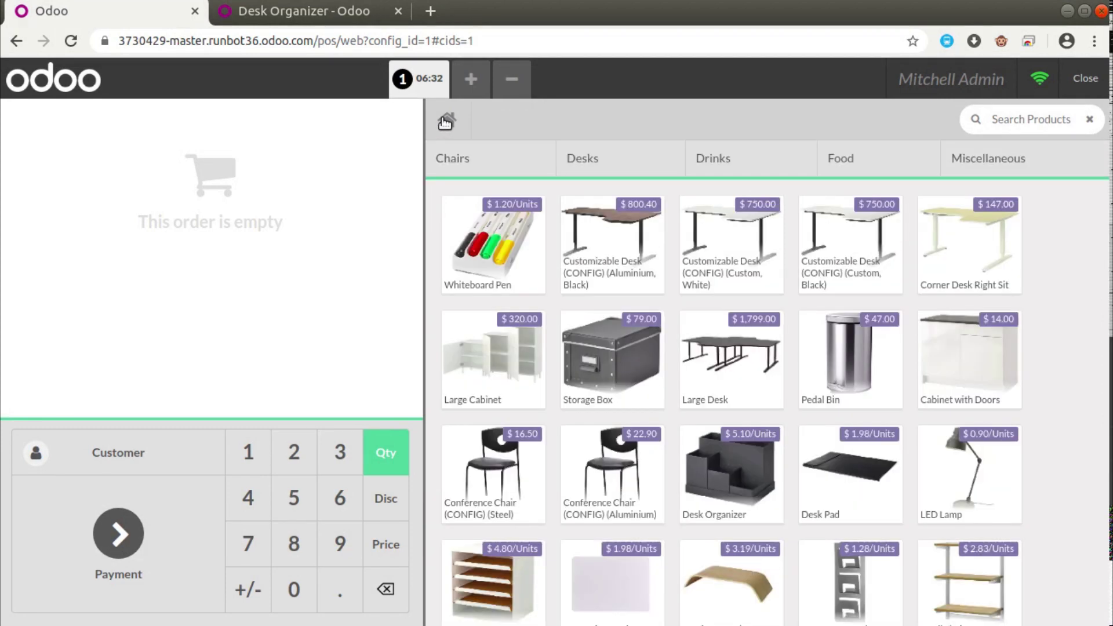
pyautogui.click(1047, 127)
pyautogui.write('des')
pyautogui.write('k')
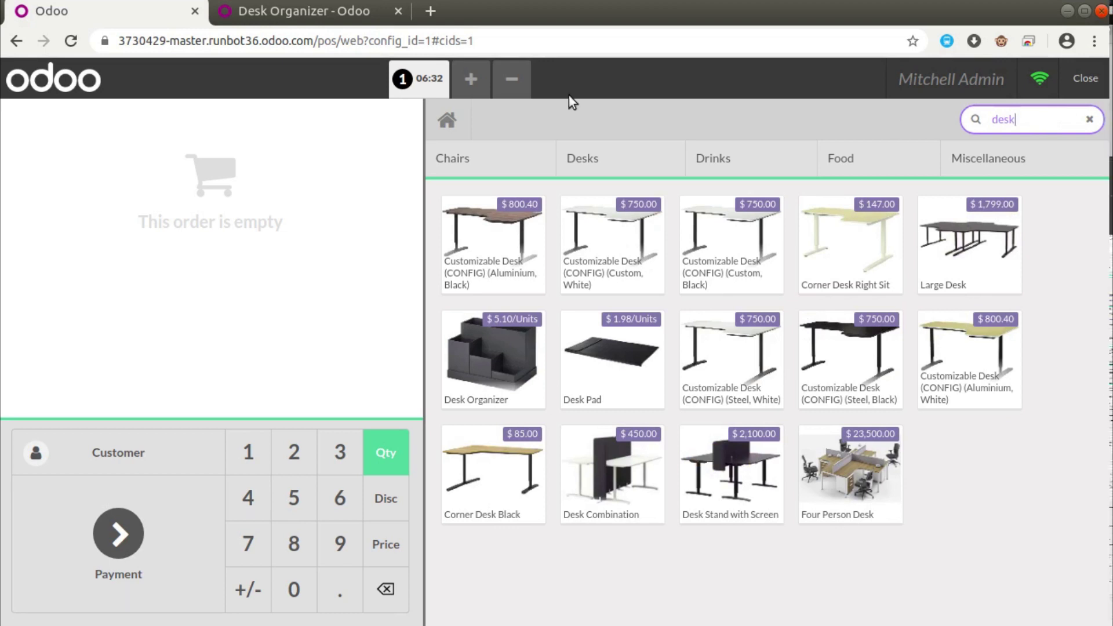
# Step: Open the Desk Organizer configurator and choose size L
pyautogui.click(502, 358)
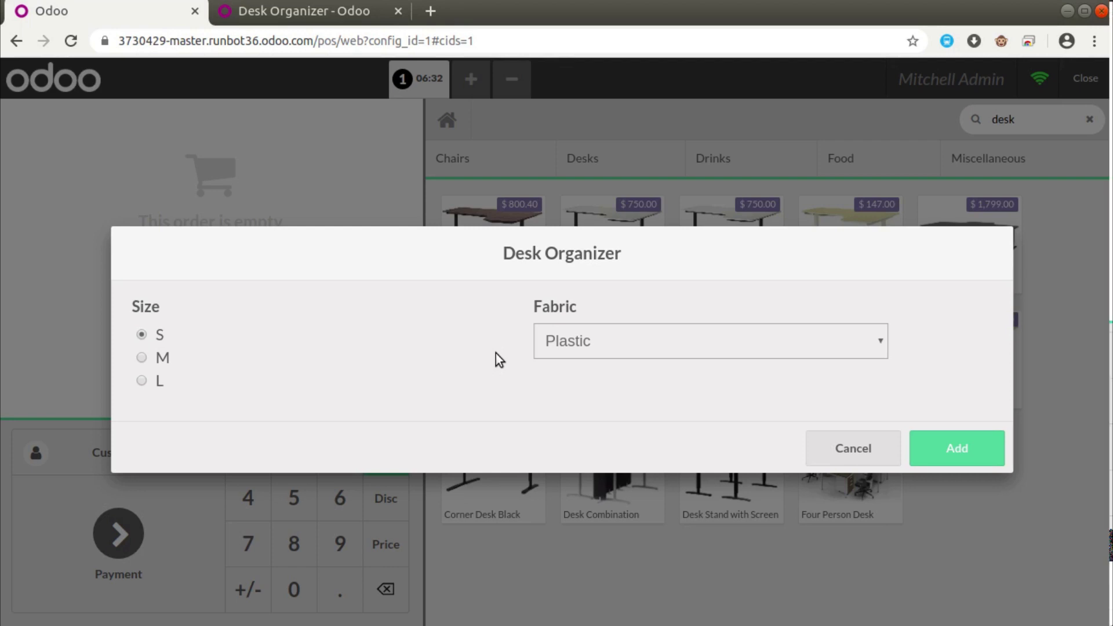
pyautogui.click(833, 446)
pyautogui.click(511, 372)
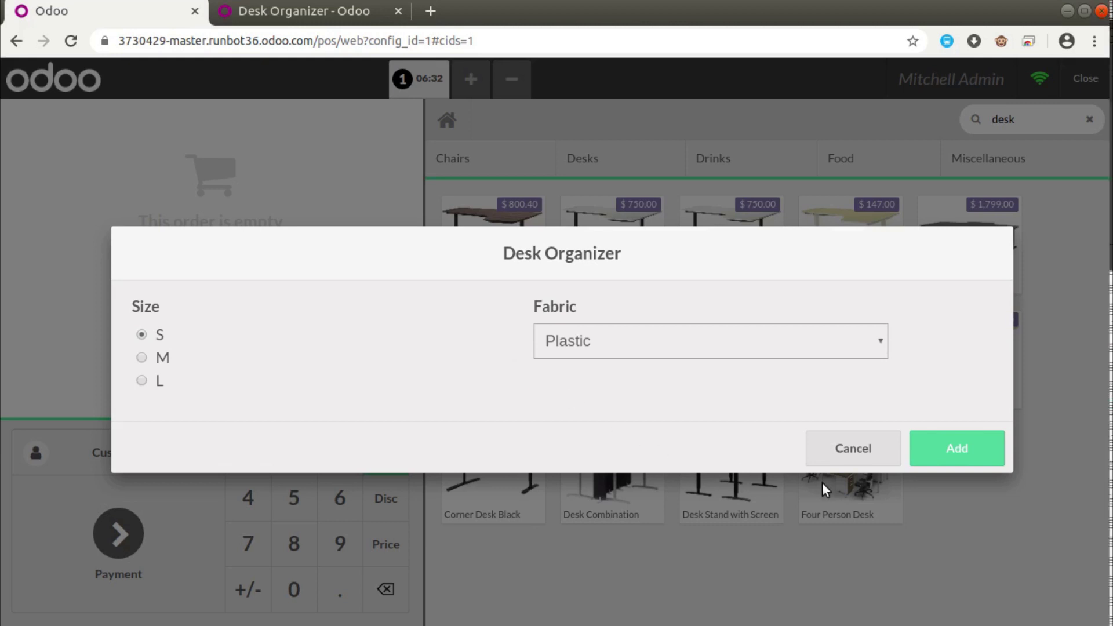
pyautogui.click(829, 458)
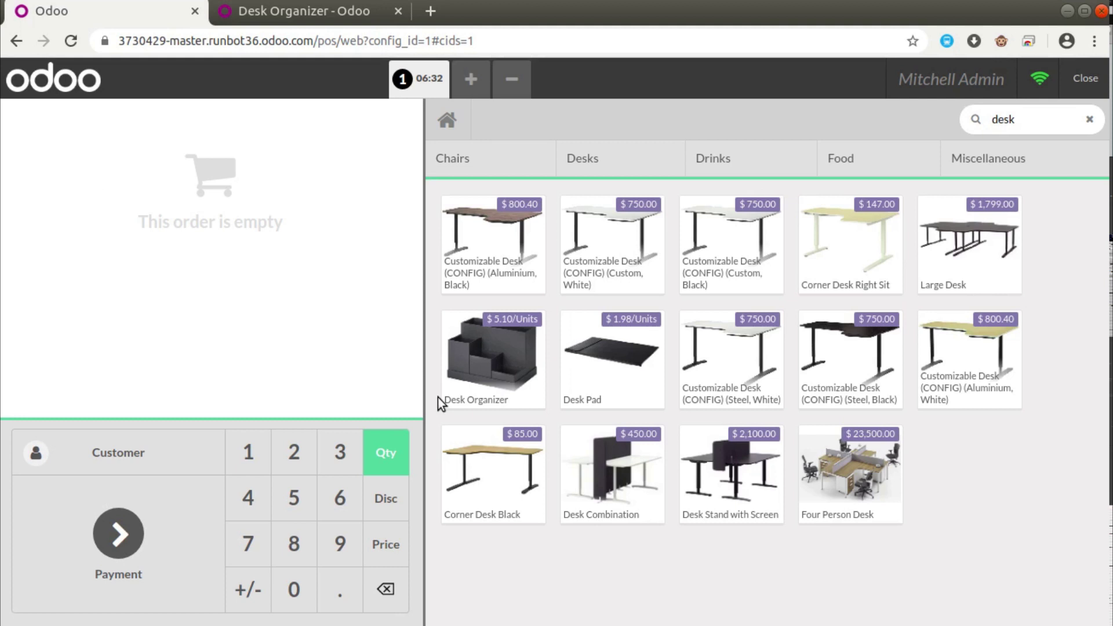
pyautogui.click(481, 348)
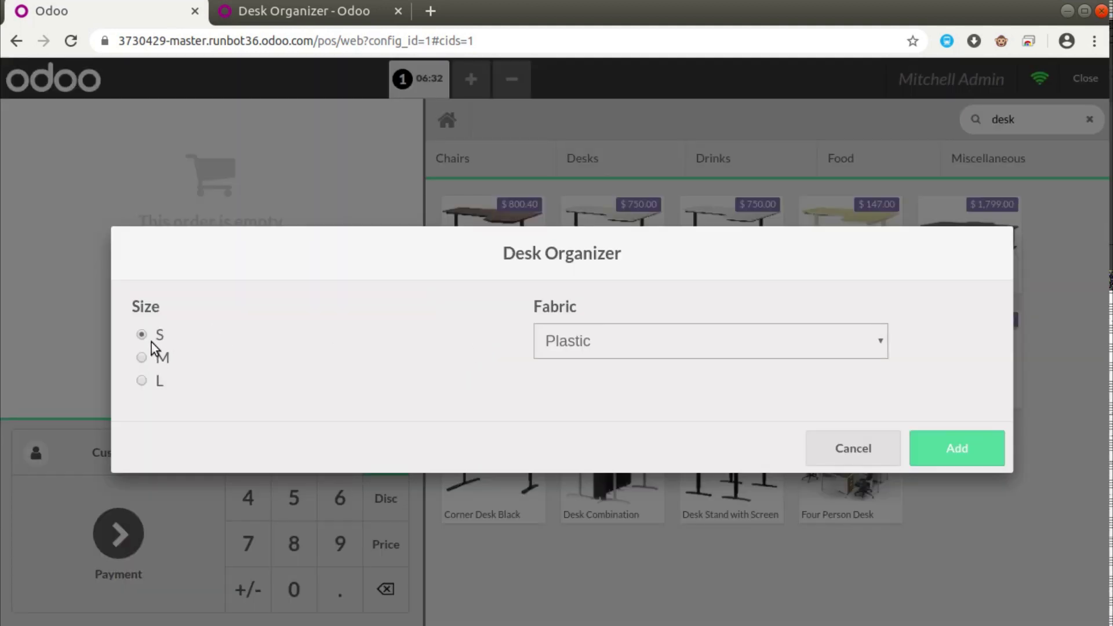
pyautogui.click(141, 381)
pyautogui.click(249, 14)
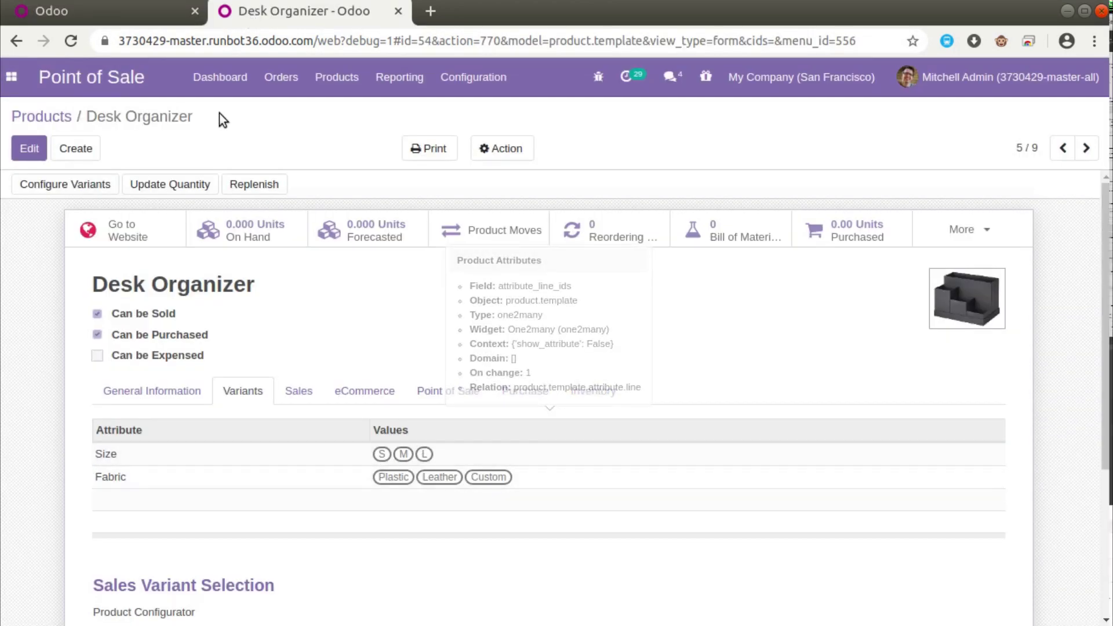
pyautogui.click(147, 11)
# Step: Add a size S Desk Organizer with Custom fabric 'jjj' to the order for $5.10
pyautogui.click(141, 336)
pyautogui.click(586, 342)
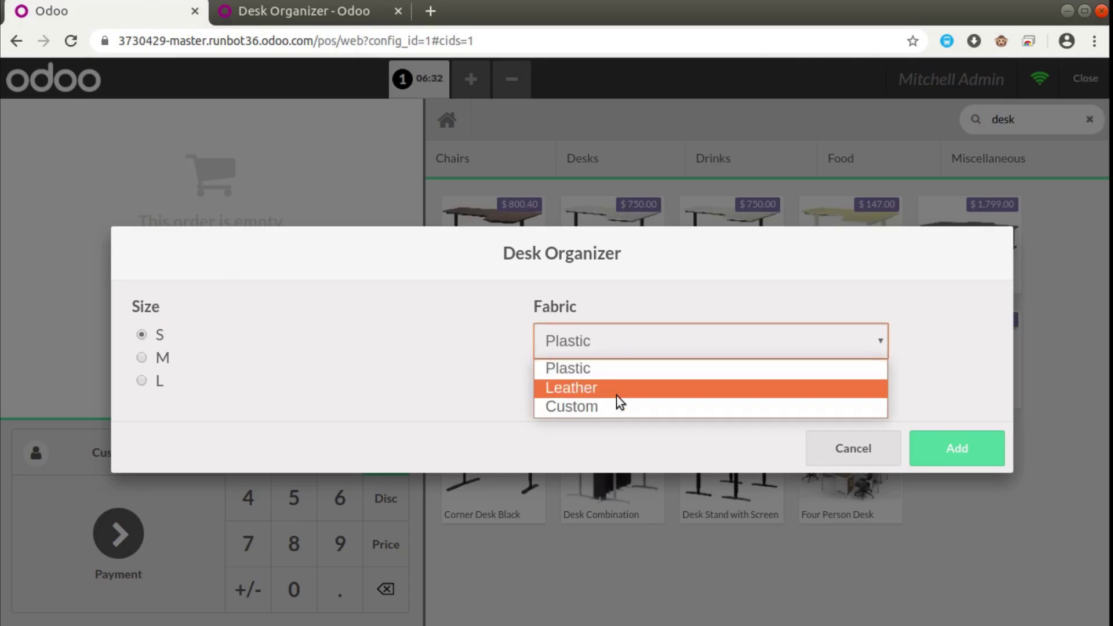
pyautogui.click(617, 395)
pyautogui.click(608, 344)
pyautogui.click(619, 408)
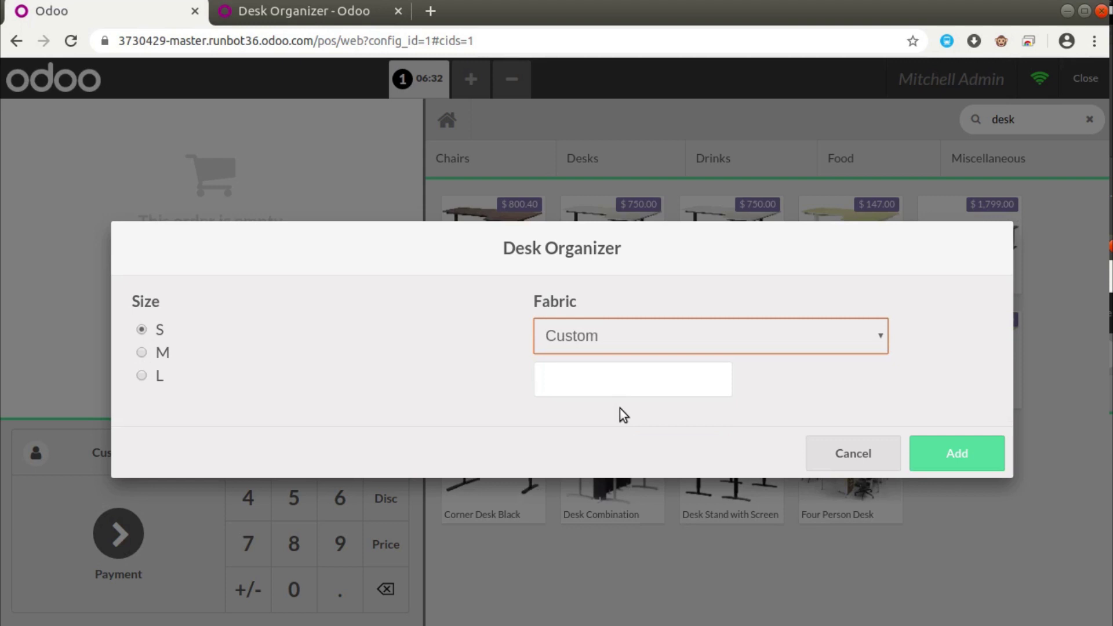
pyautogui.click(603, 377)
pyautogui.click(606, 338)
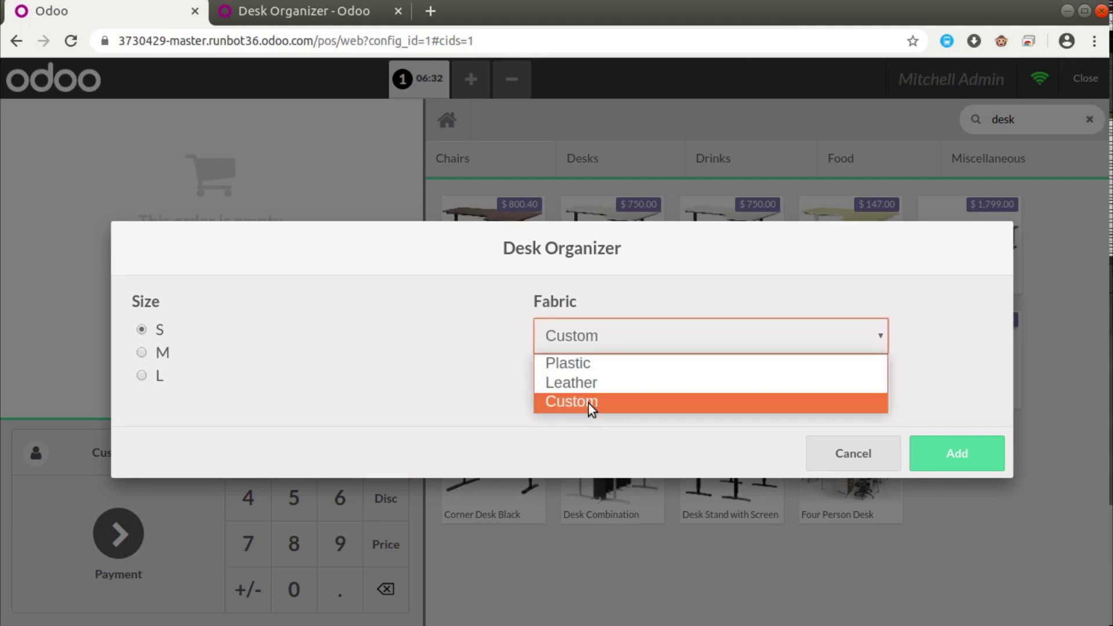
pyautogui.click(590, 406)
pyautogui.write('jjj')
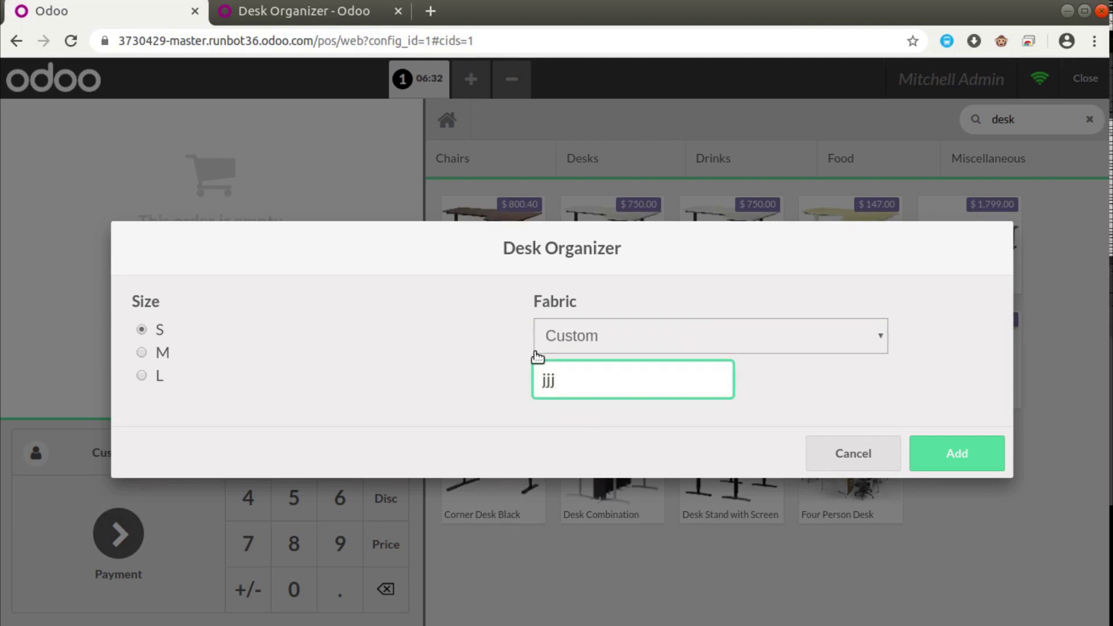
pyautogui.click(930, 458)
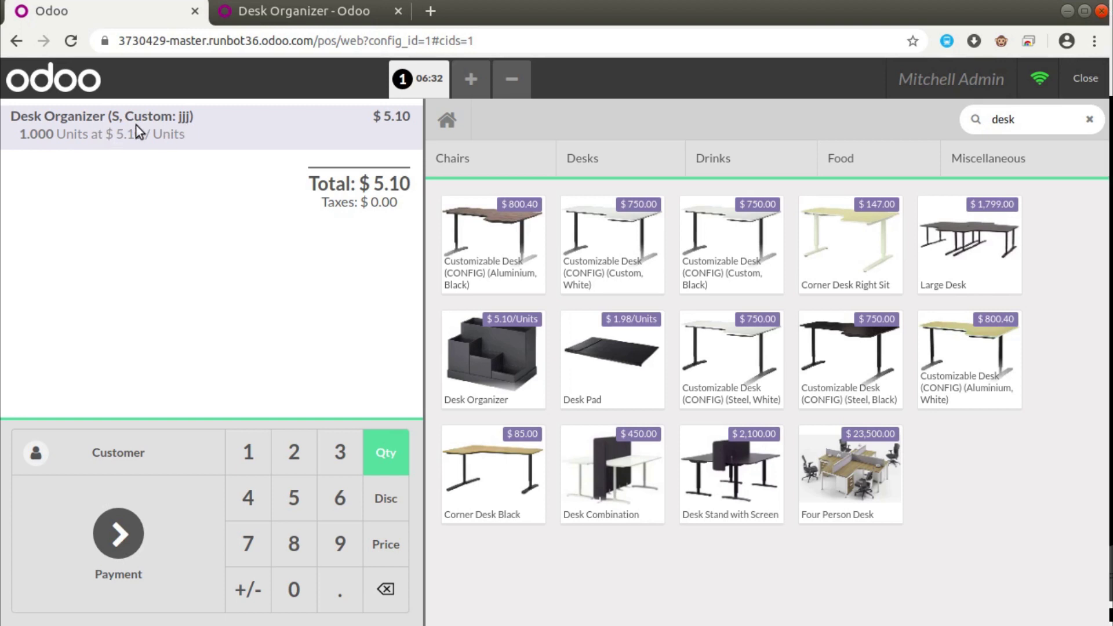
pyautogui.click(510, 349)
# Step: Add a size M Desk Organizer with Leather fabric as a second order line
pyautogui.click(146, 358)
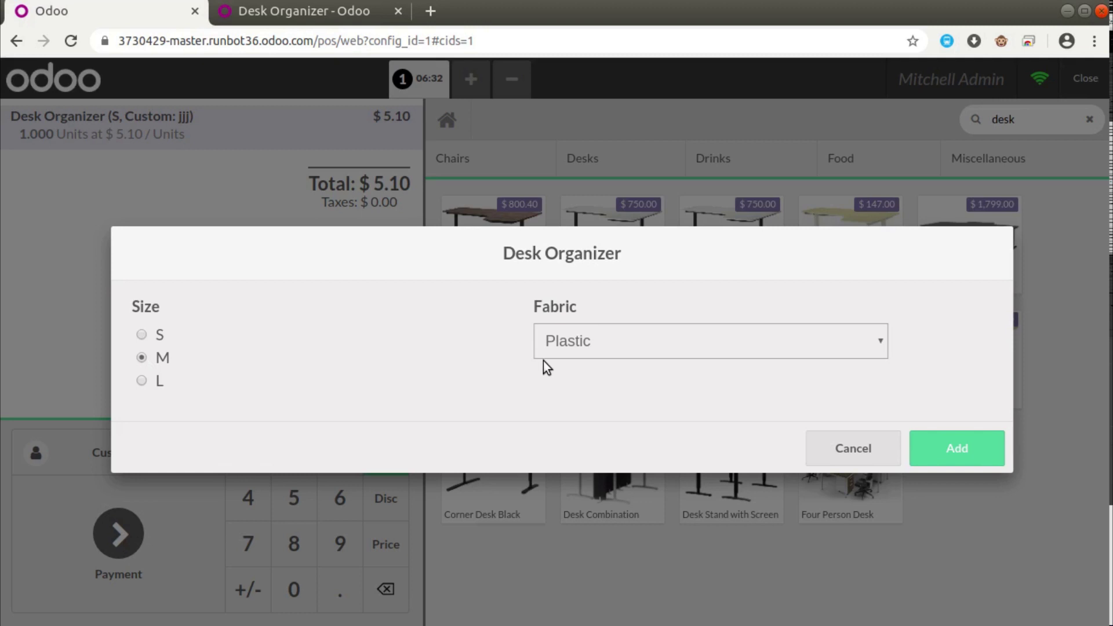
pyautogui.click(556, 343)
pyautogui.click(578, 391)
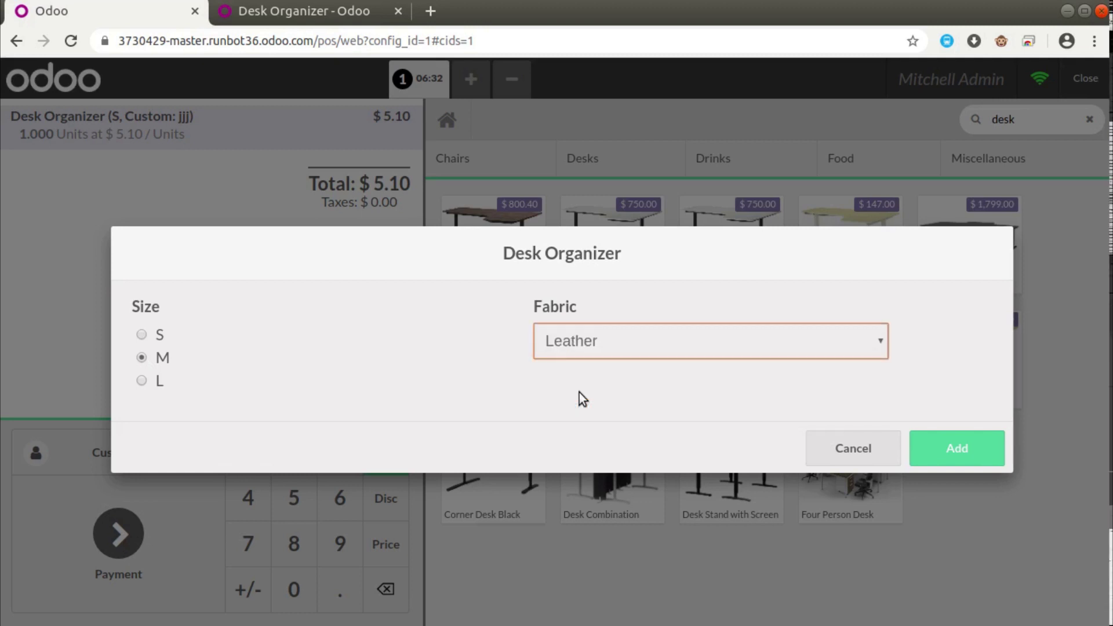
pyautogui.click(994, 460)
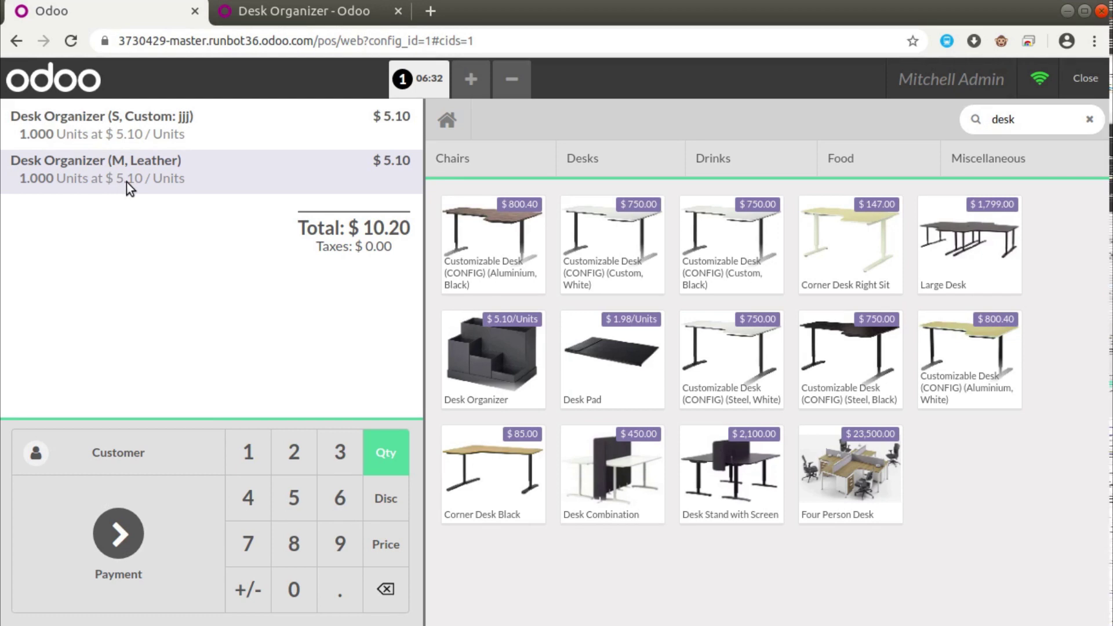
# Step: Go back in the back-office tab to the POS product list filtered by 'desk'
pyautogui.click(289, 8)
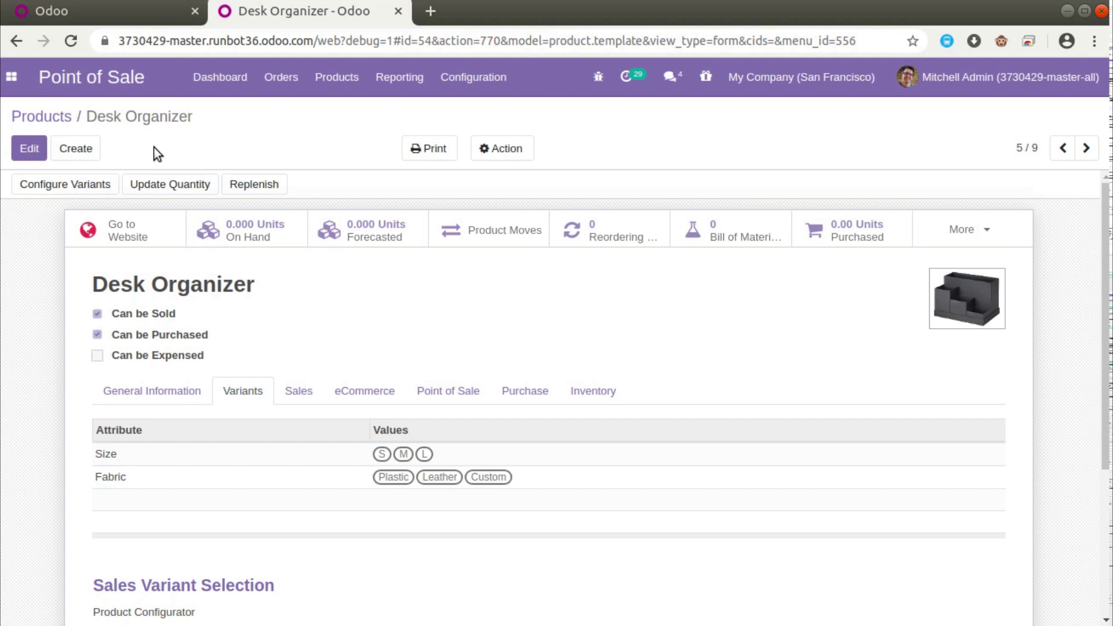
pyautogui.click(20, 119)
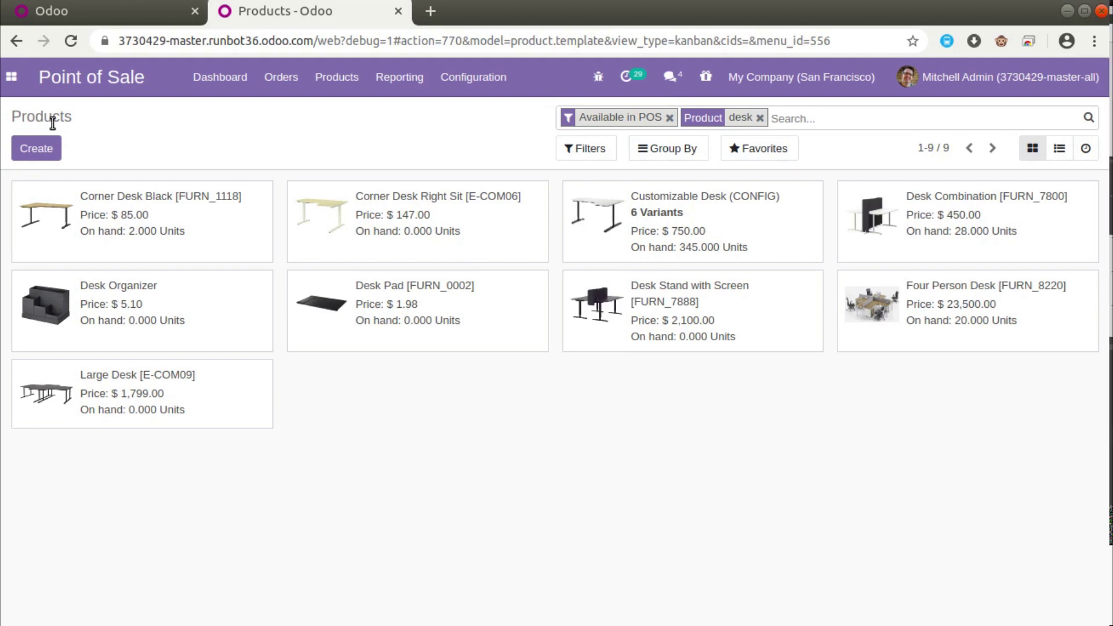
pyautogui.click(473, 77)
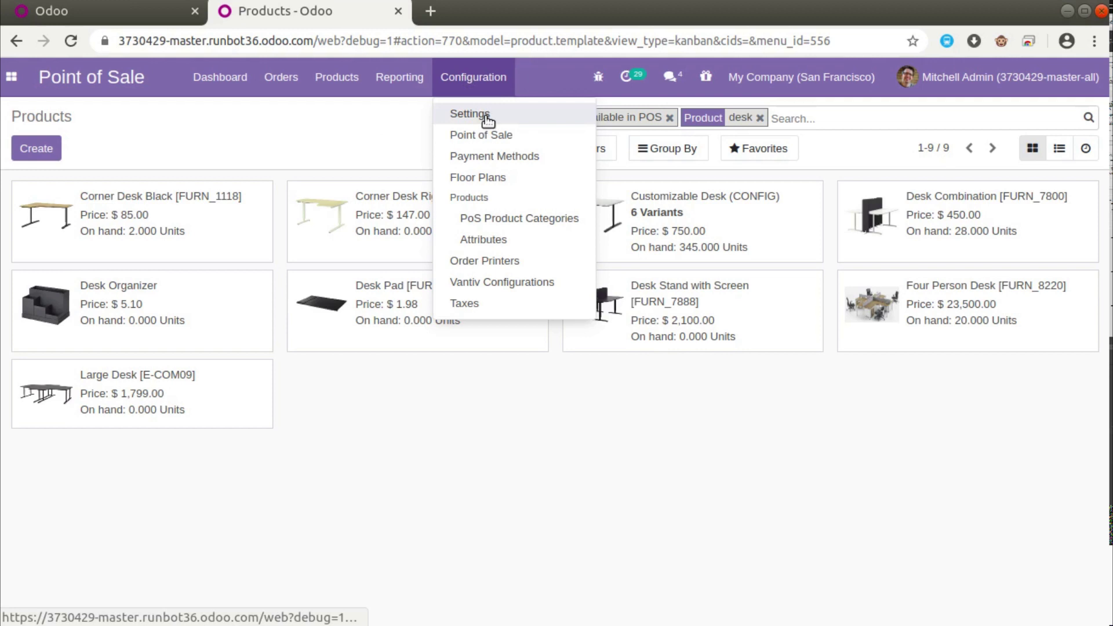
# Step: Review the Point of Sale settings, including 15.00% Default Sales Tax and unticked Pricelists
pyautogui.click(485, 116)
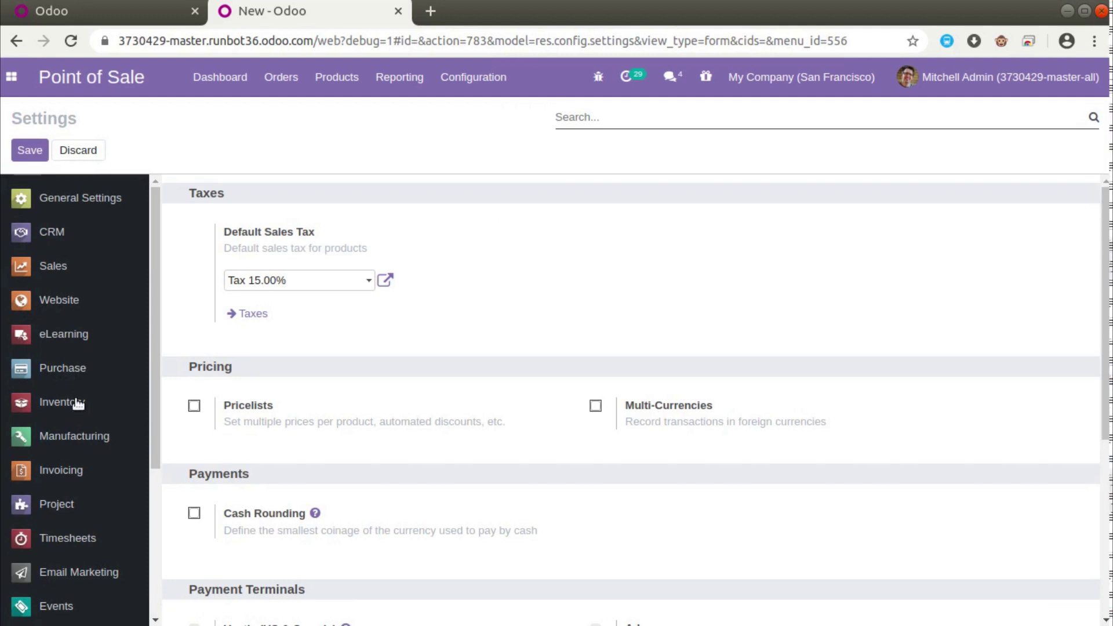
pyautogui.scroll(-2, 84, 431)
pyautogui.scroll(-2, 86, 436)
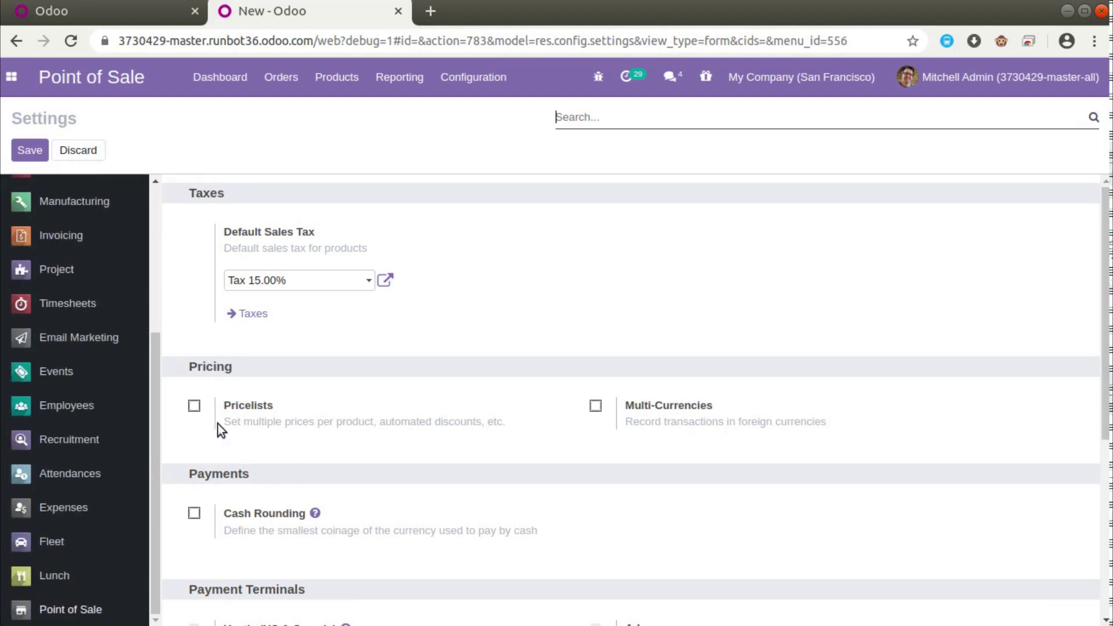
pyautogui.scroll(-3, 441, 432)
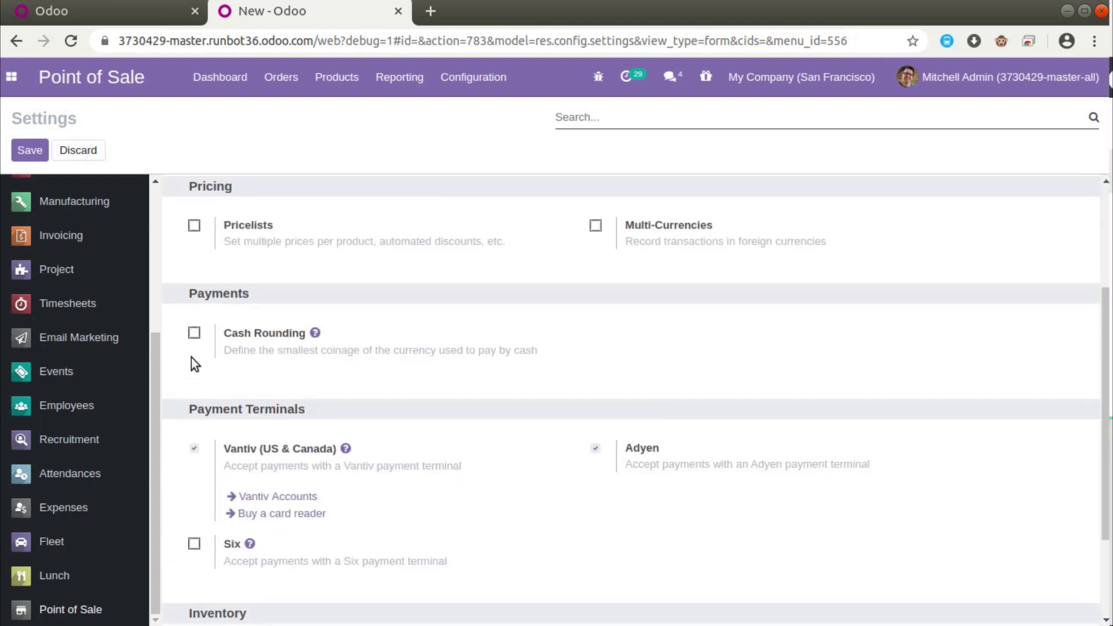
pyautogui.scroll(-2, 204, 353)
pyautogui.scroll(-1, 487, 390)
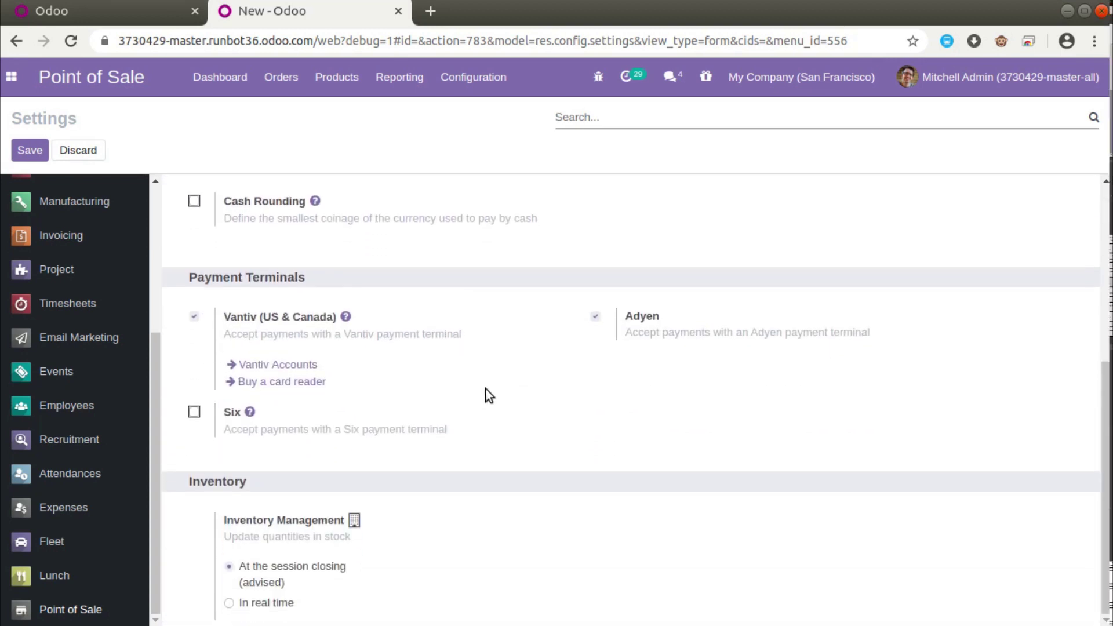
pyautogui.scroll(5, 487, 390)
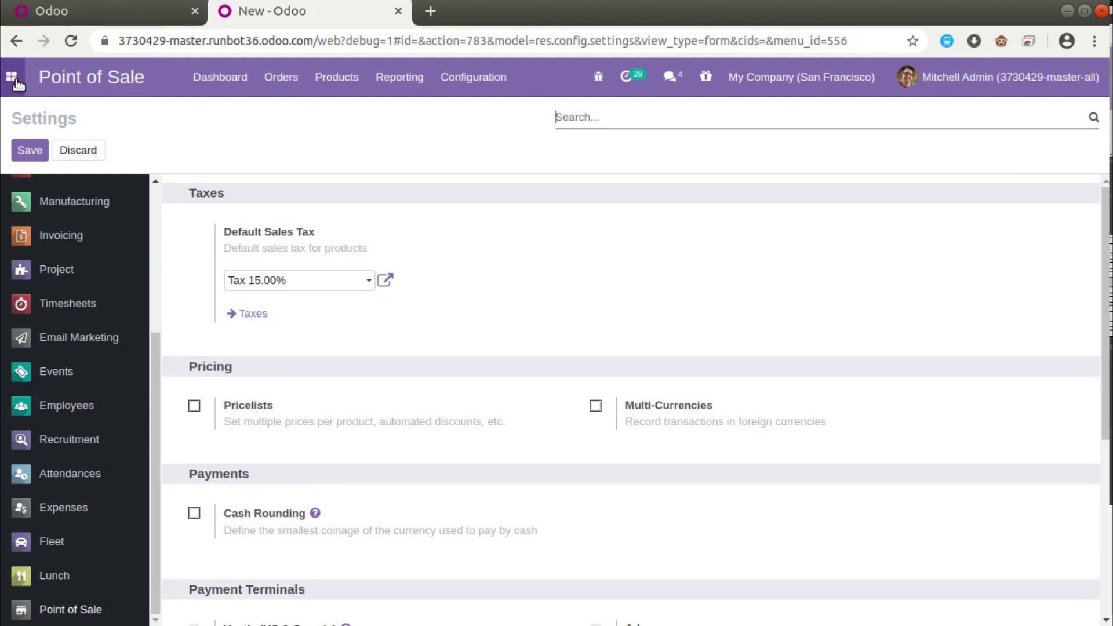
# Step: Open the Shop point of sale configuration from Configuration and put it in edit mode
pyautogui.click(467, 81)
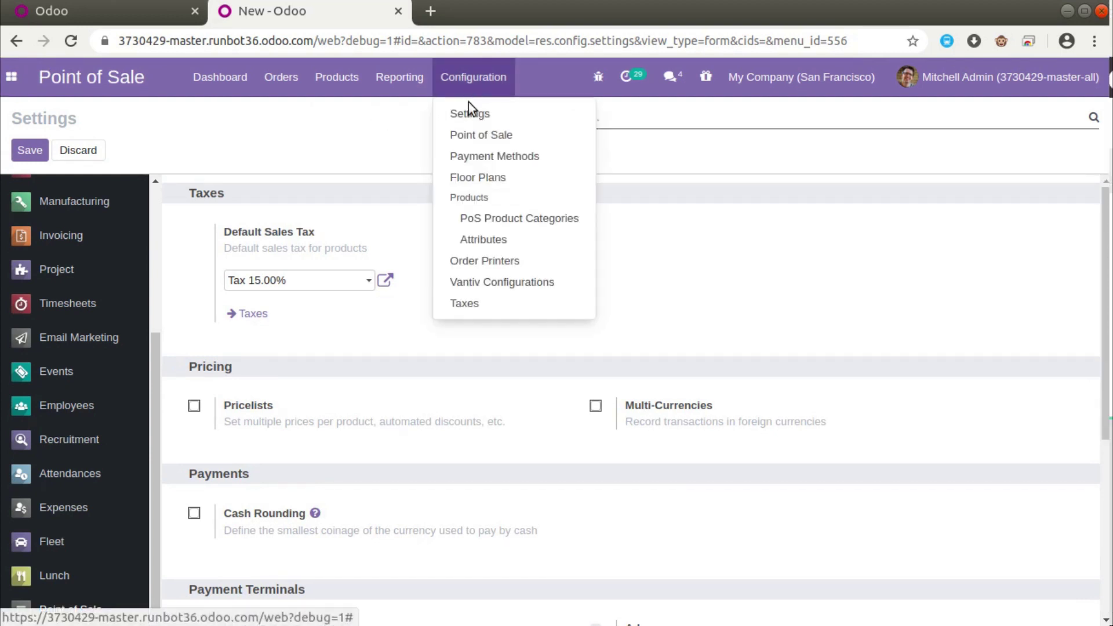
pyautogui.click(474, 139)
pyautogui.click(162, 207)
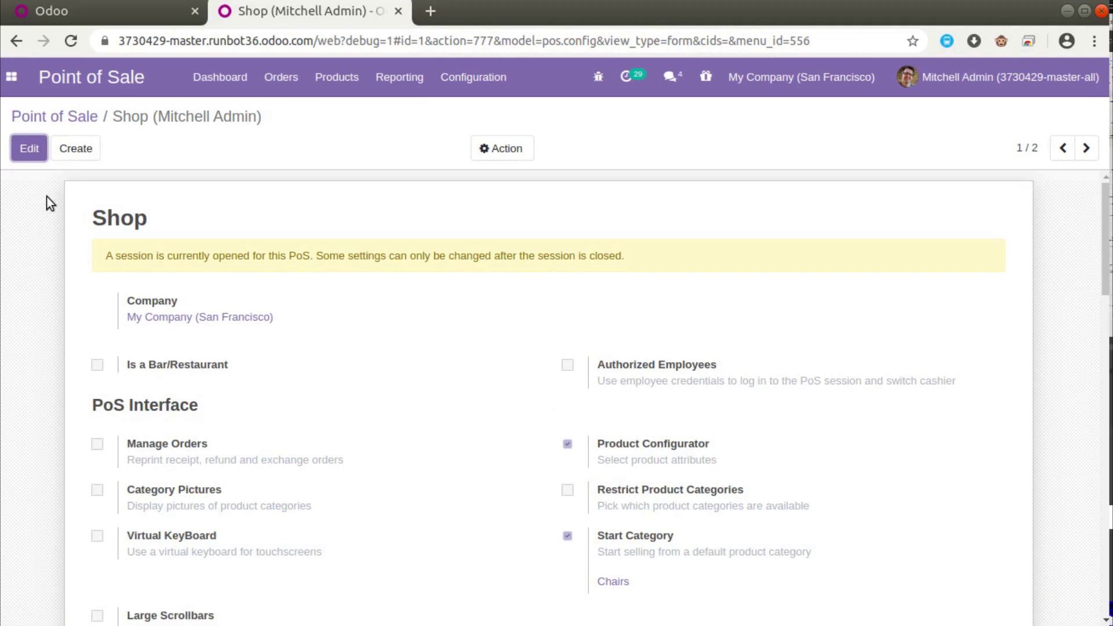
pyautogui.click(28, 148)
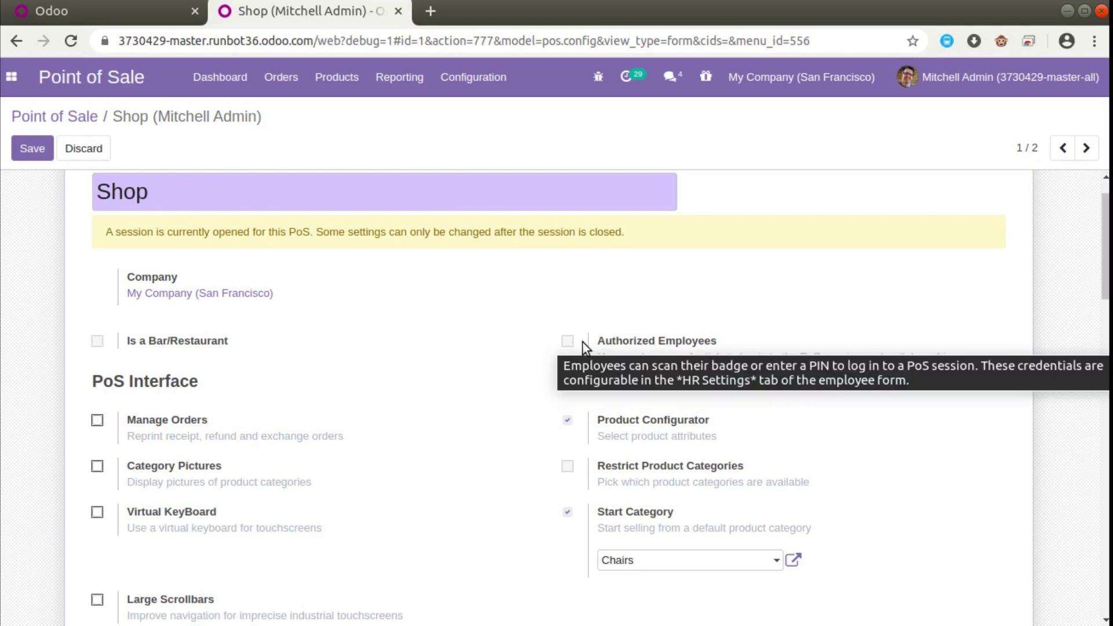
# Step: Scroll through the Shop settings to confirm Product Configurator is enabled
pyautogui.scroll(-1, 151, 435)
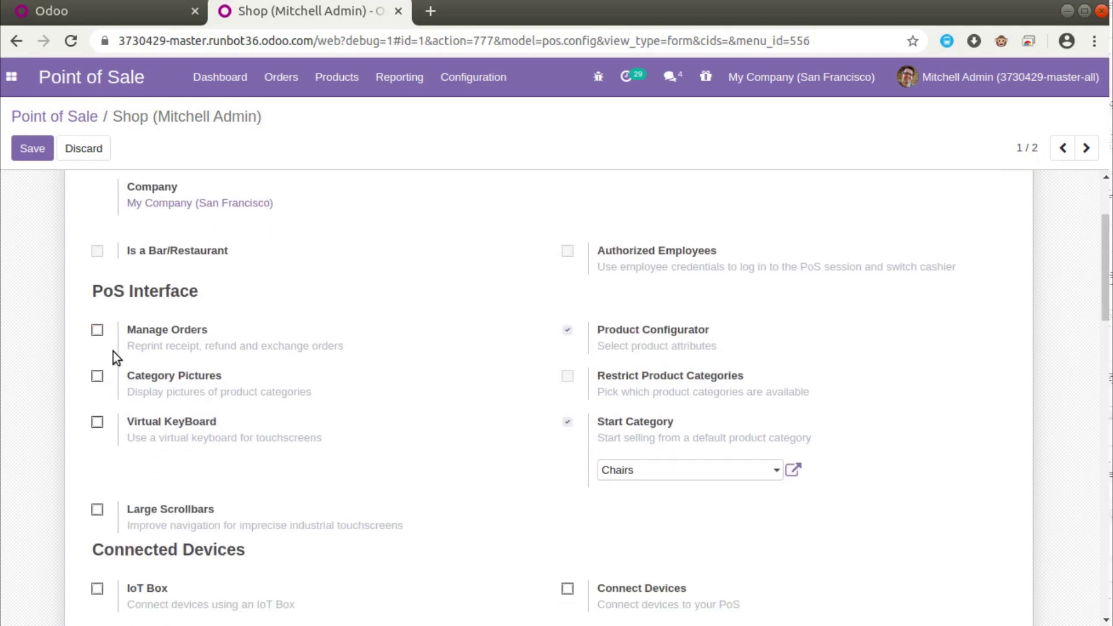
pyautogui.scroll(-1, 178, 408)
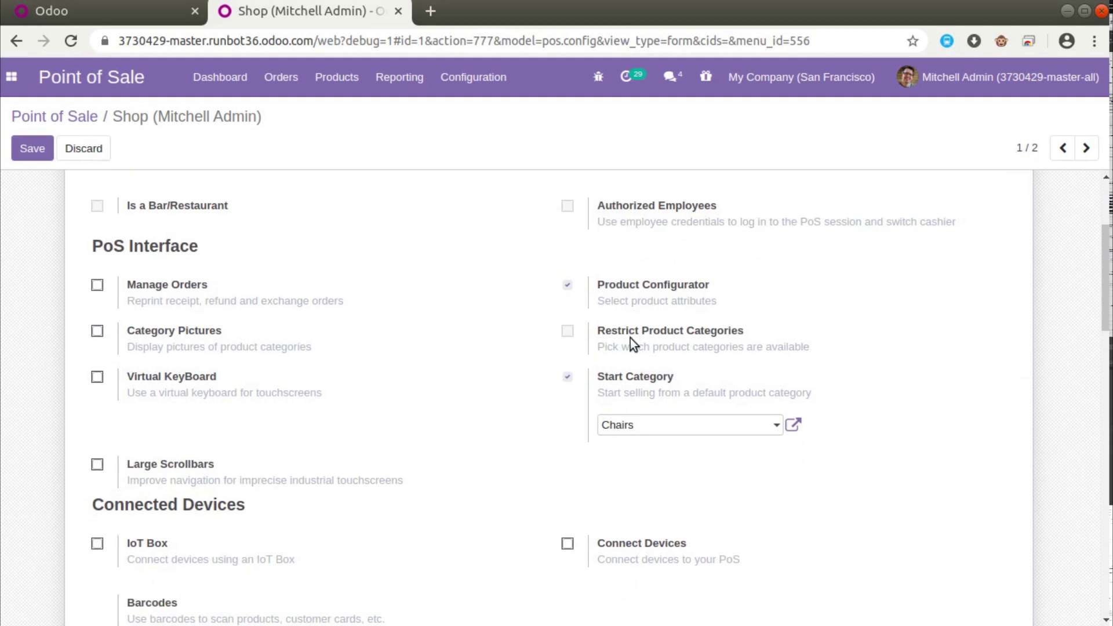
pyautogui.scroll(-5, 325, 408)
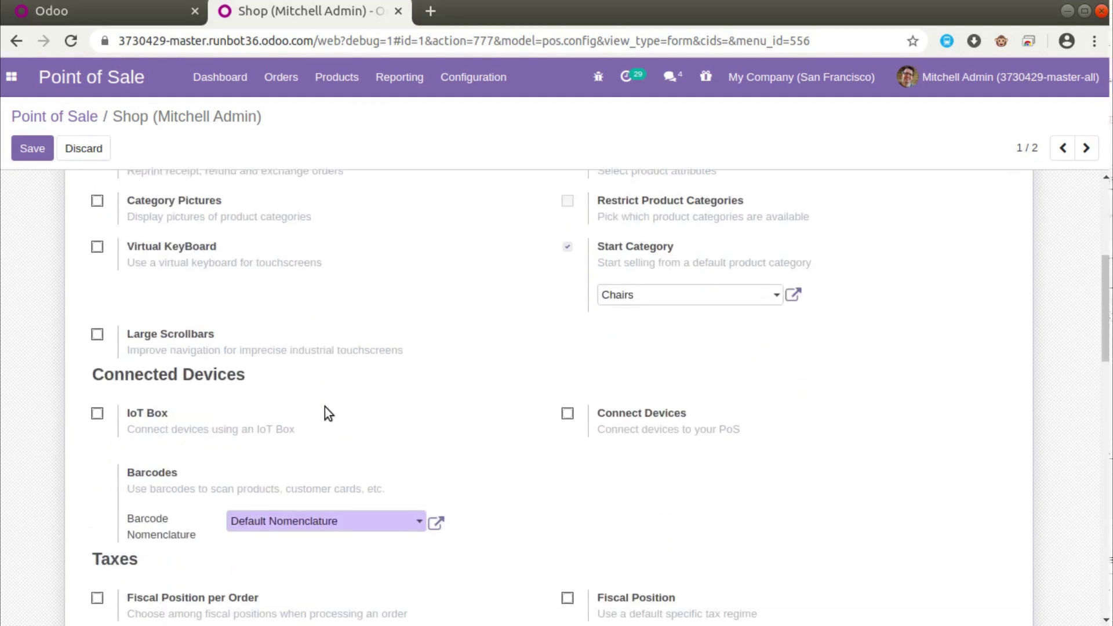
pyautogui.scroll(-1, 325, 407)
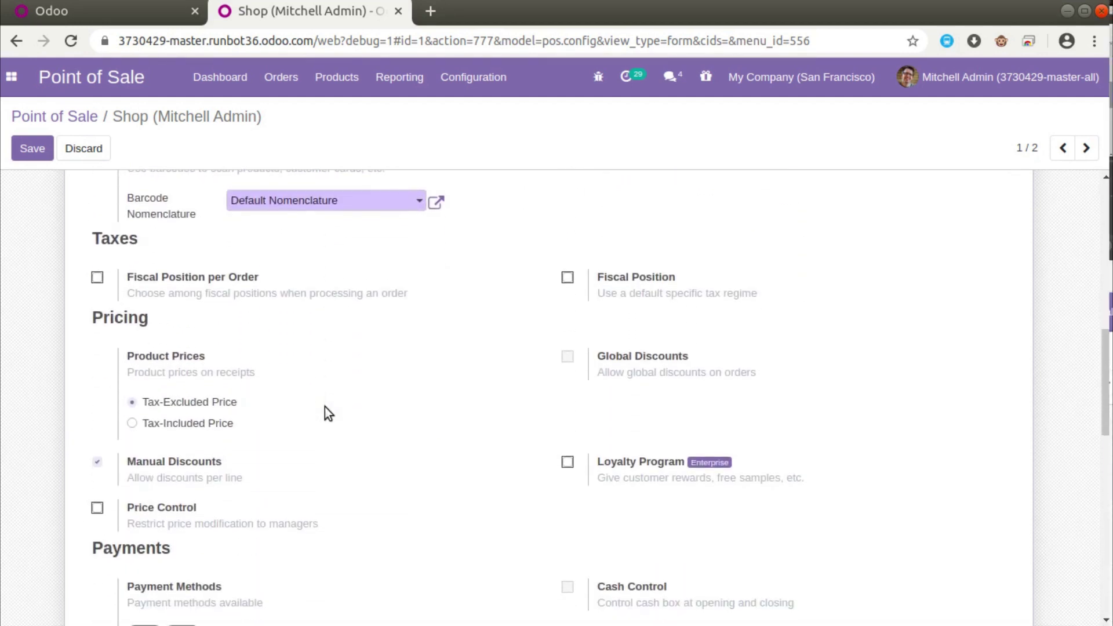
pyautogui.scroll(-1, 325, 407)
pyautogui.scroll(-5, 324, 407)
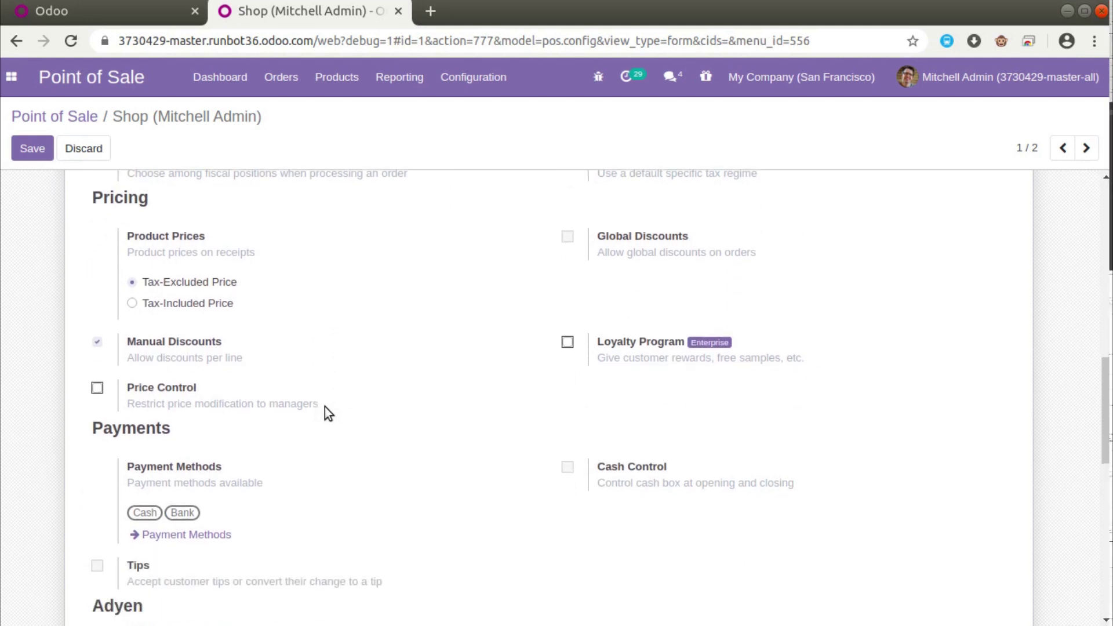
pyautogui.scroll(-5, 325, 407)
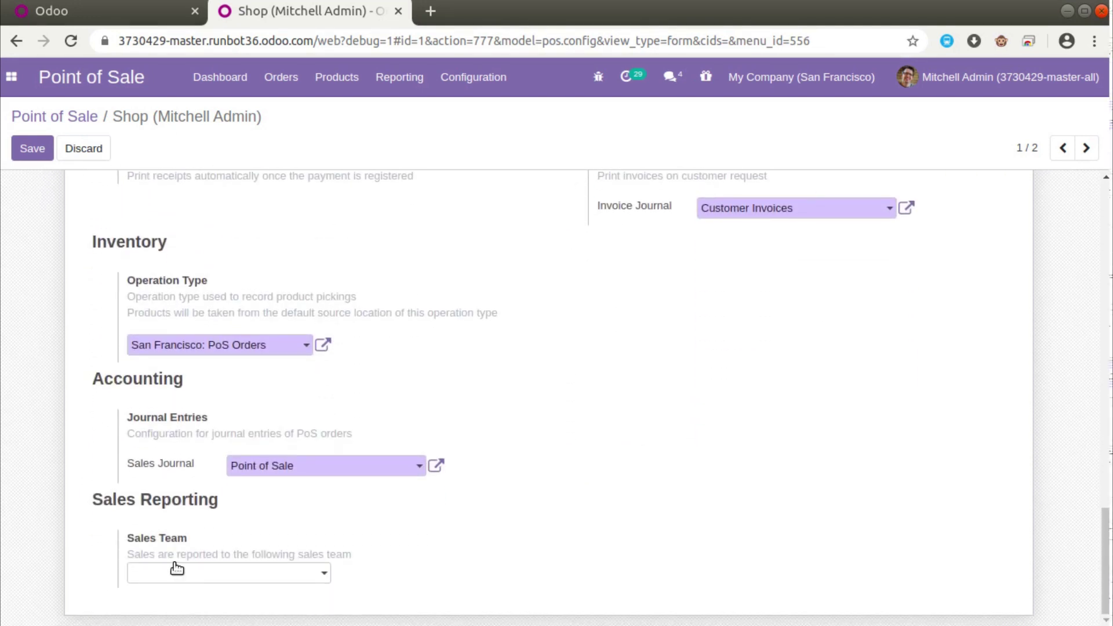
pyautogui.scroll(3, 266, 511)
pyautogui.scroll(1, 265, 510)
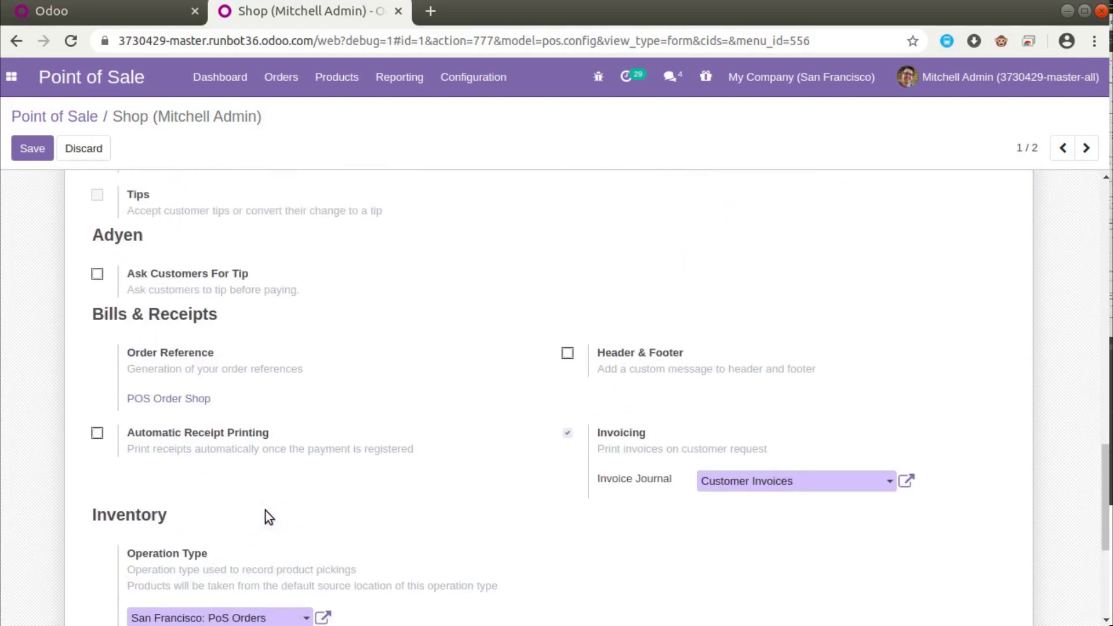
pyautogui.scroll(-5, 270, 507)
pyautogui.scroll(9, 273, 505)
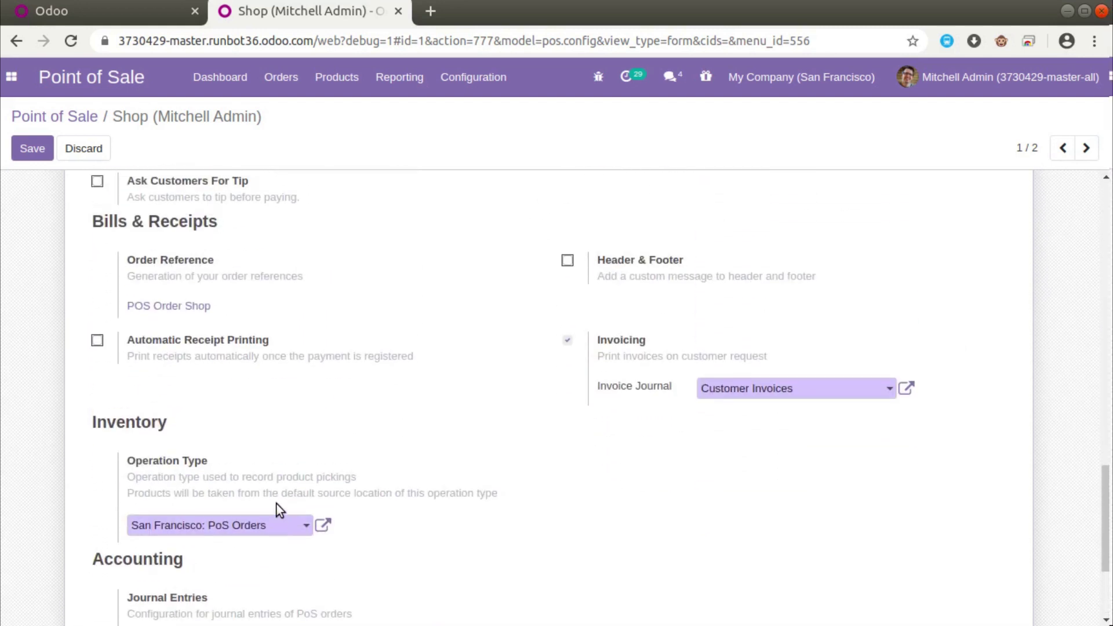
pyautogui.scroll(10, 280, 499)
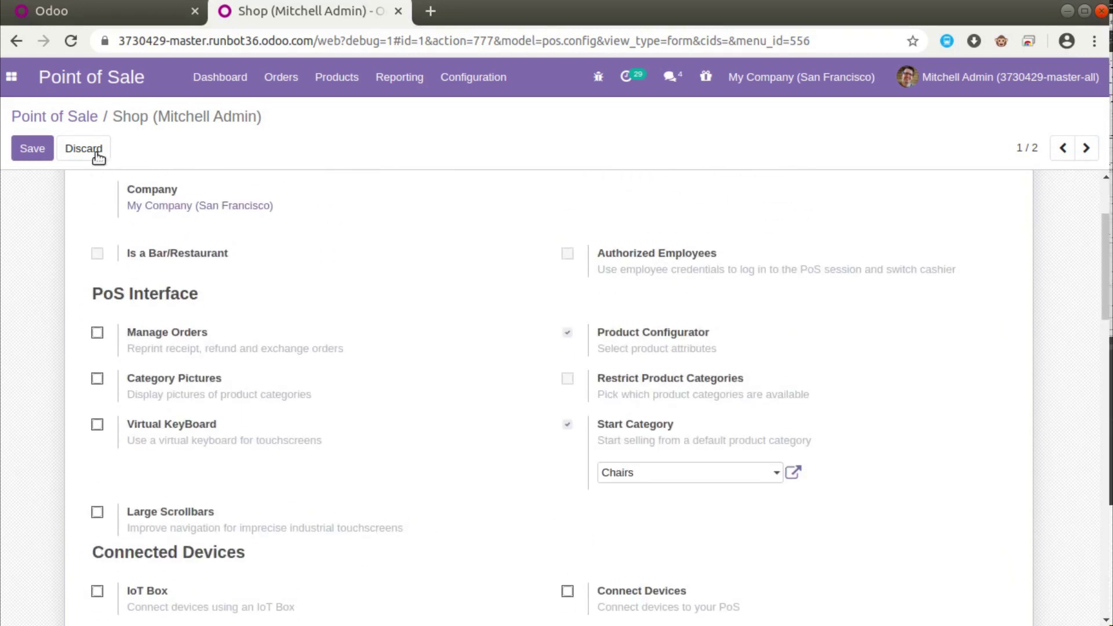
# Step: Discard the unchanged settings and, back in the POS session, pick another Desk Organizer
pyautogui.click(79, 122)
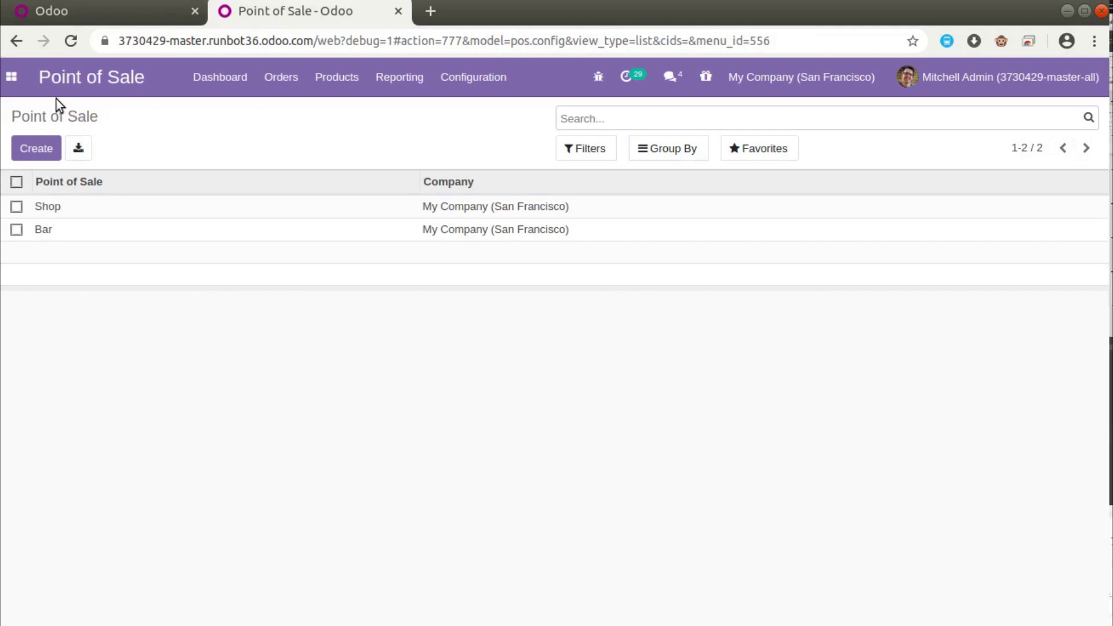
pyautogui.click(100, 17)
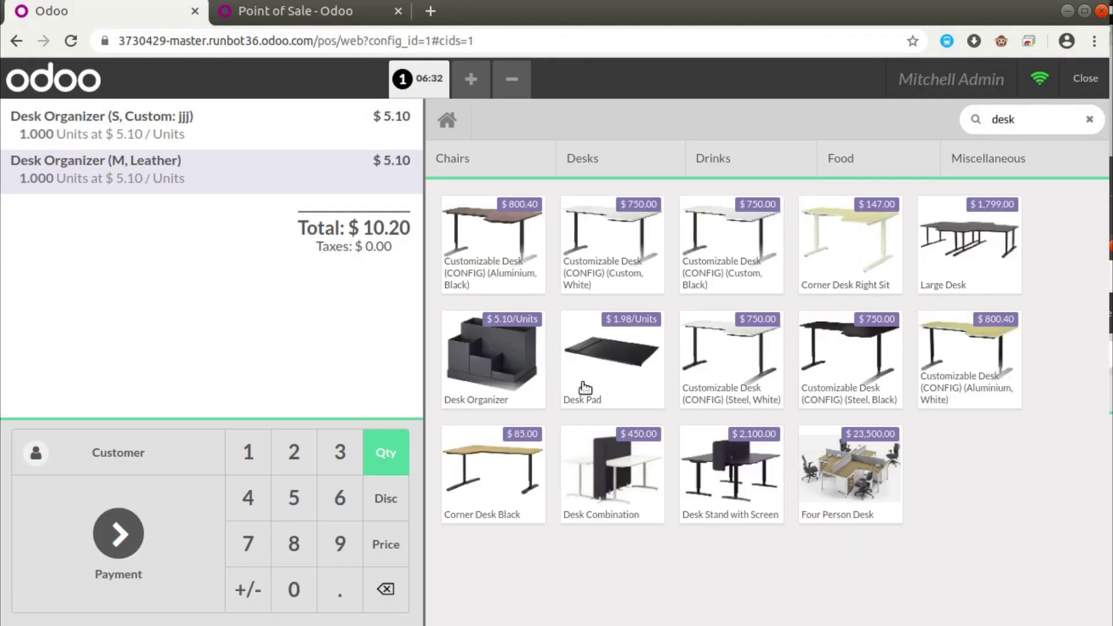
pyautogui.click(512, 387)
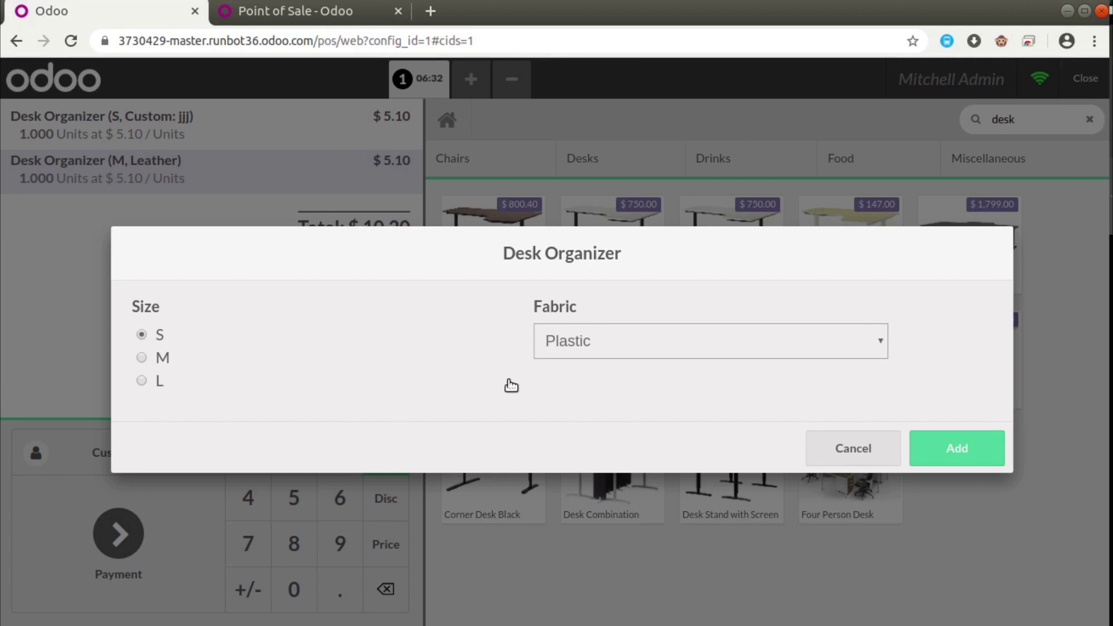